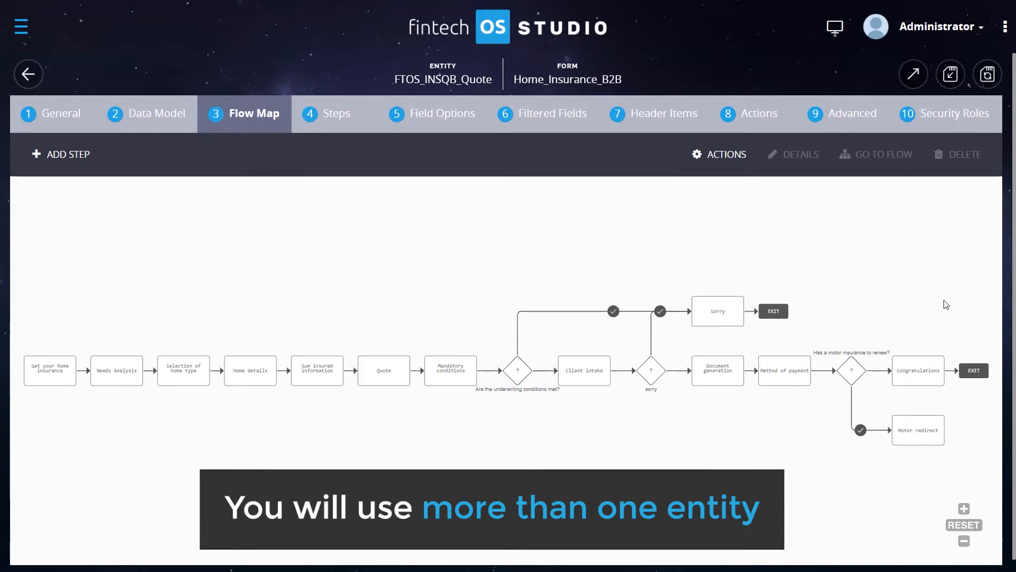
- Open the form's Data Model and copy the entity name FTOS_INSQB_Quote
{"action": "left_click", "coordinate": [163, 130]}
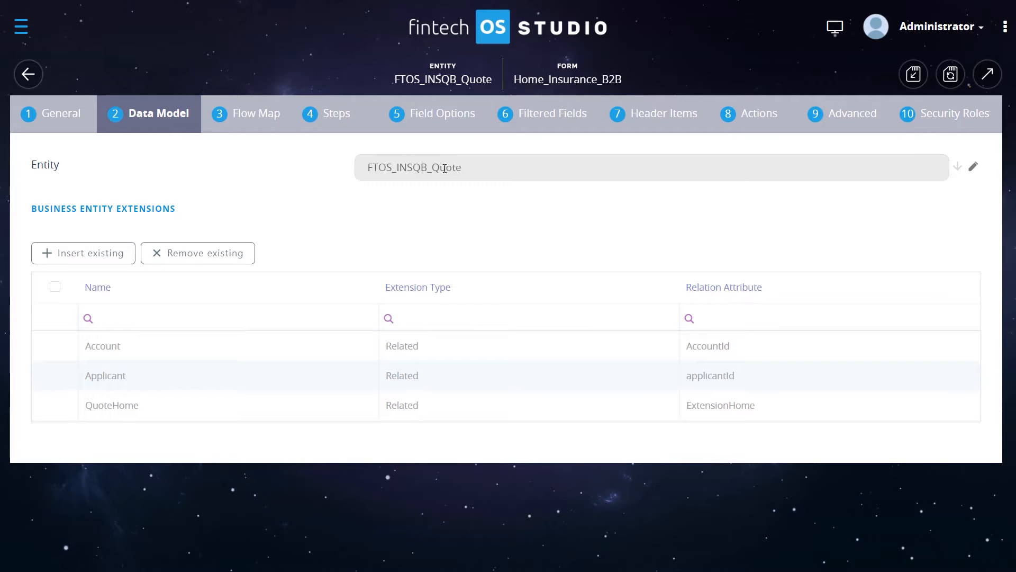
{"action": "left_click_drag", "start_coordinate": [474, 166], "coordinate": [367, 170]}
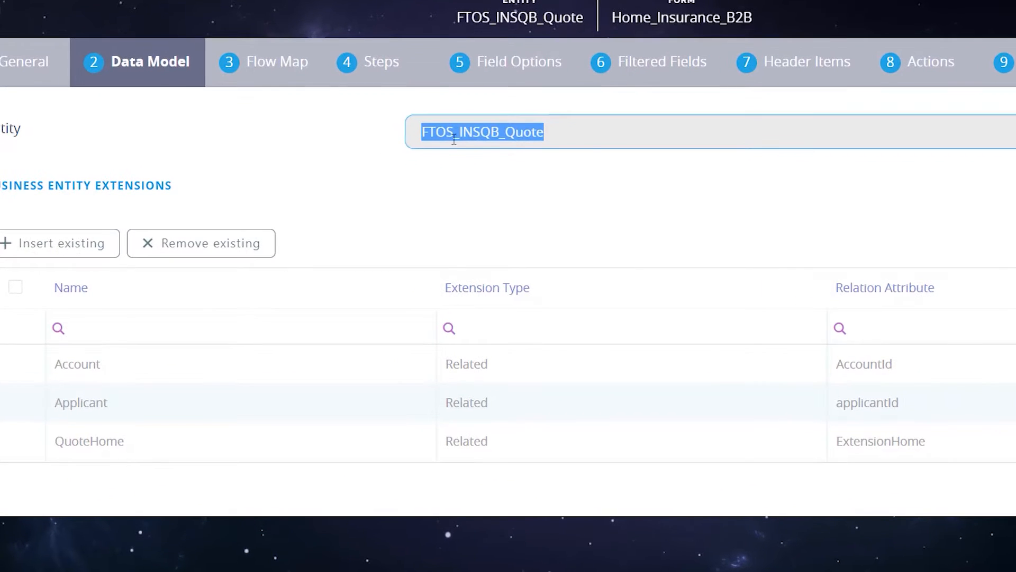
{"action": "left_click", "coordinate": [497, 174]}
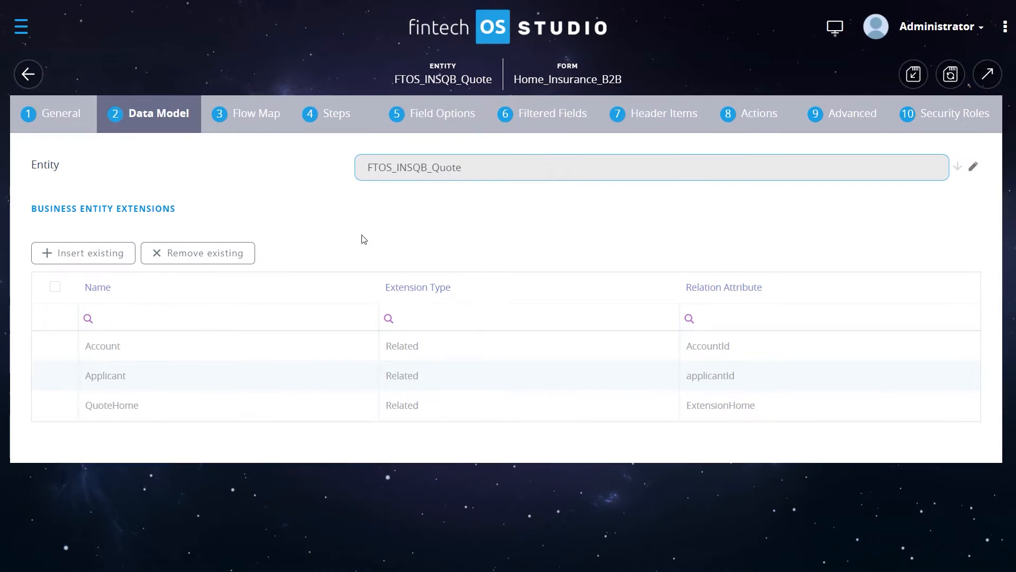
- Inspect the existing business entity extensions Account, Applicant and QuoteHome, and recopy the entity name
{"action": "left_click", "coordinate": [217, 345]}
{"action": "left_click", "coordinate": [227, 373]}
{"action": "left_click", "coordinate": [226, 404]}
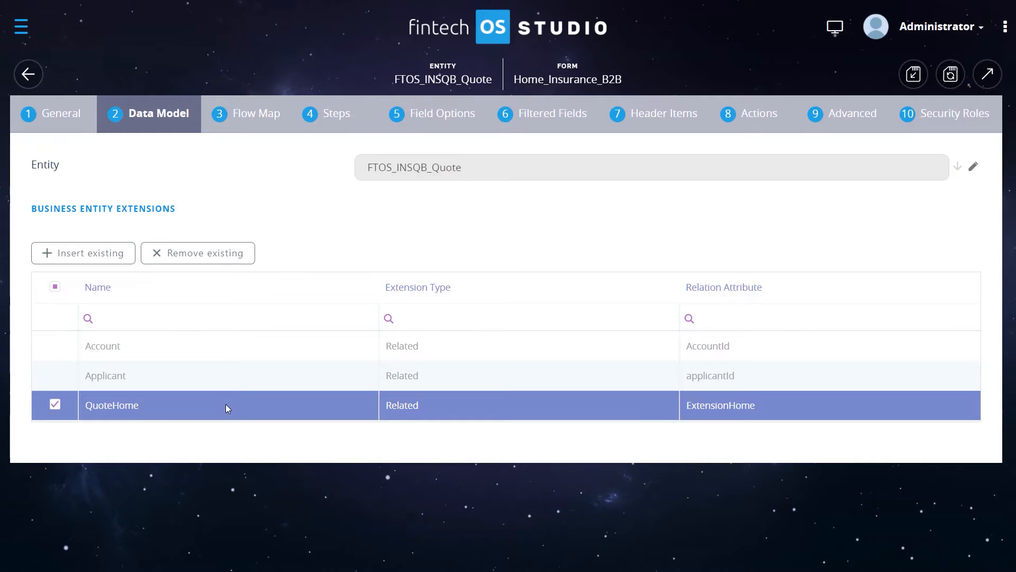
{"action": "left_click", "coordinate": [211, 344]}
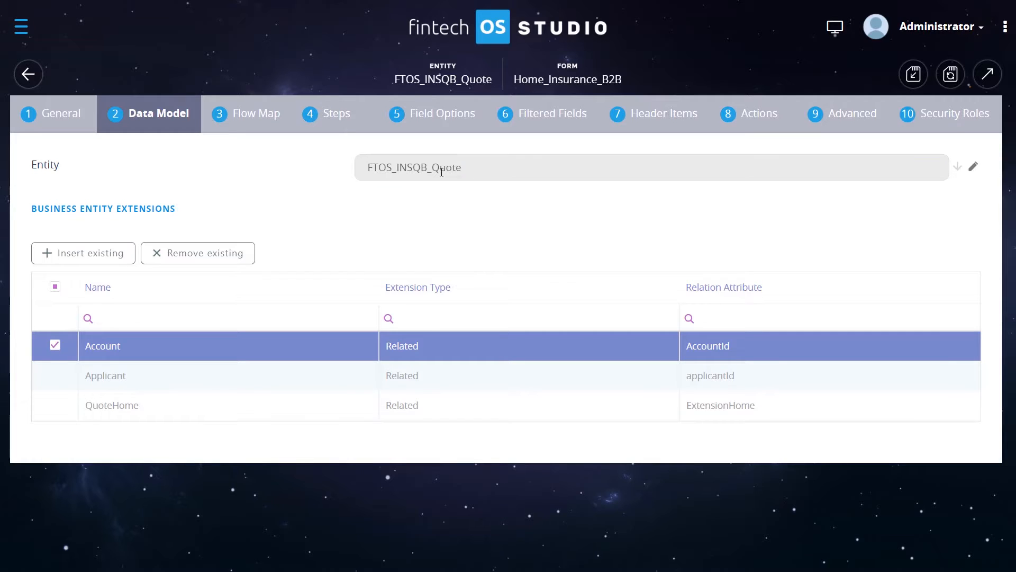
{"action": "double_click", "coordinate": [443, 168]}
{"action": "left_click", "coordinate": [495, 164]}
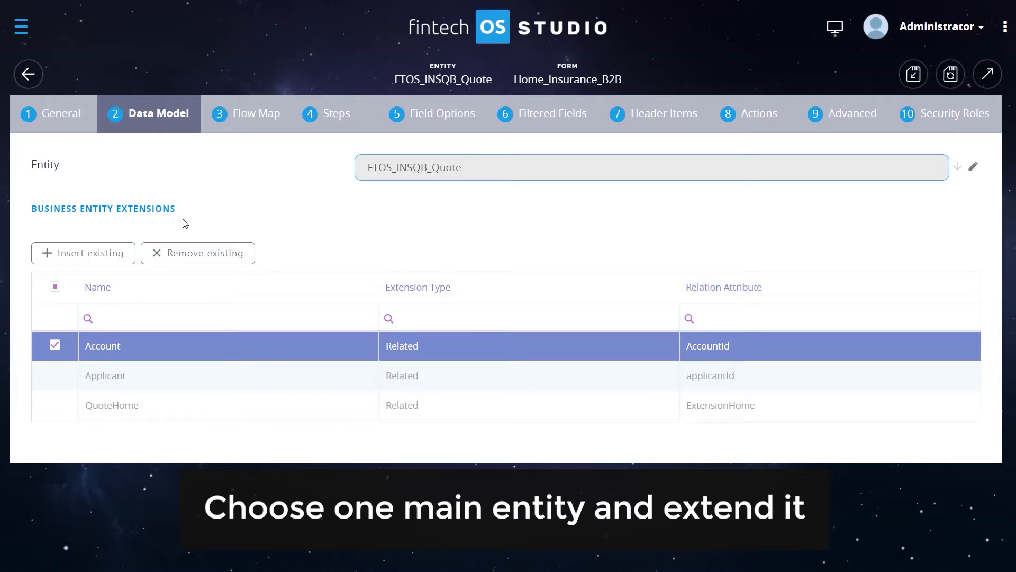
- Browse both pages of existing extensions available for insertion, then close the list
{"action": "left_click", "coordinate": [106, 263]}
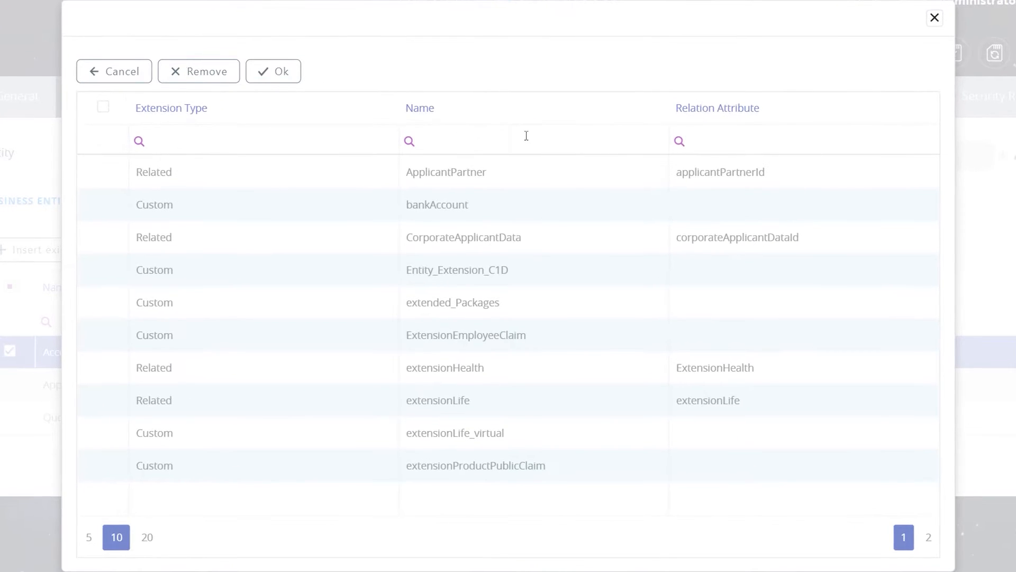
{"action": "left_click", "coordinate": [928, 543]}
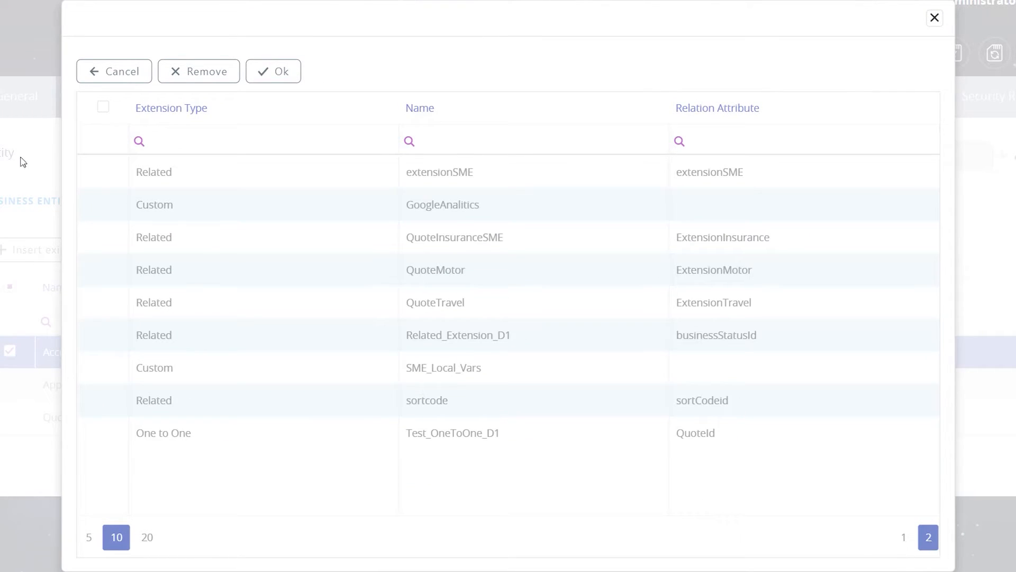
{"action": "left_click", "coordinate": [935, 18]}
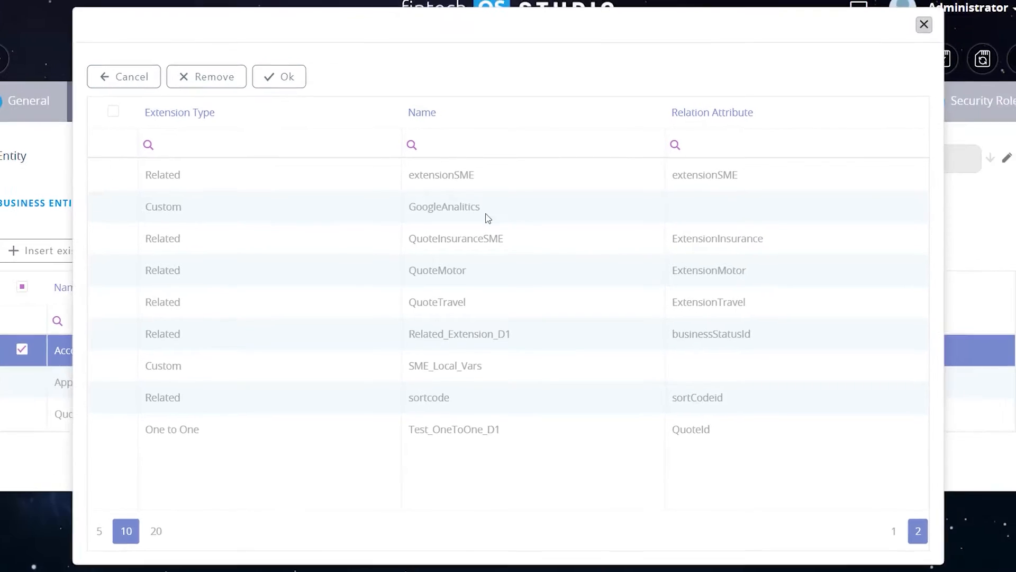
{"action": "left_click_drag", "start_coordinate": [492, 168], "coordinate": [519, 167]}
{"action": "key", "text": "ctrl+c"}
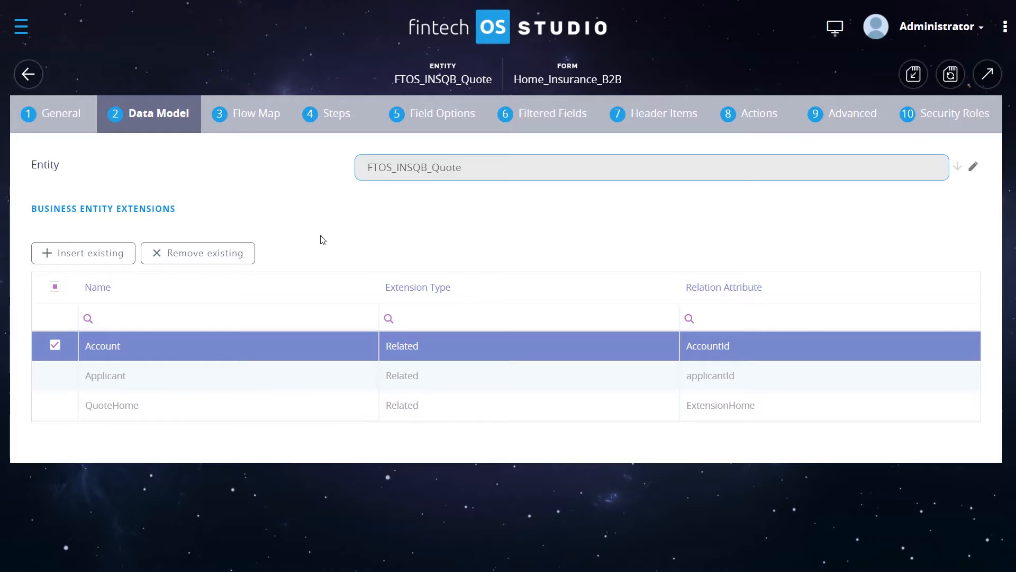
- Open the Data Model Explorer, filter entities by FTOS_INSQB_Quote and open that entity
{"action": "left_click", "coordinate": [21, 26]}
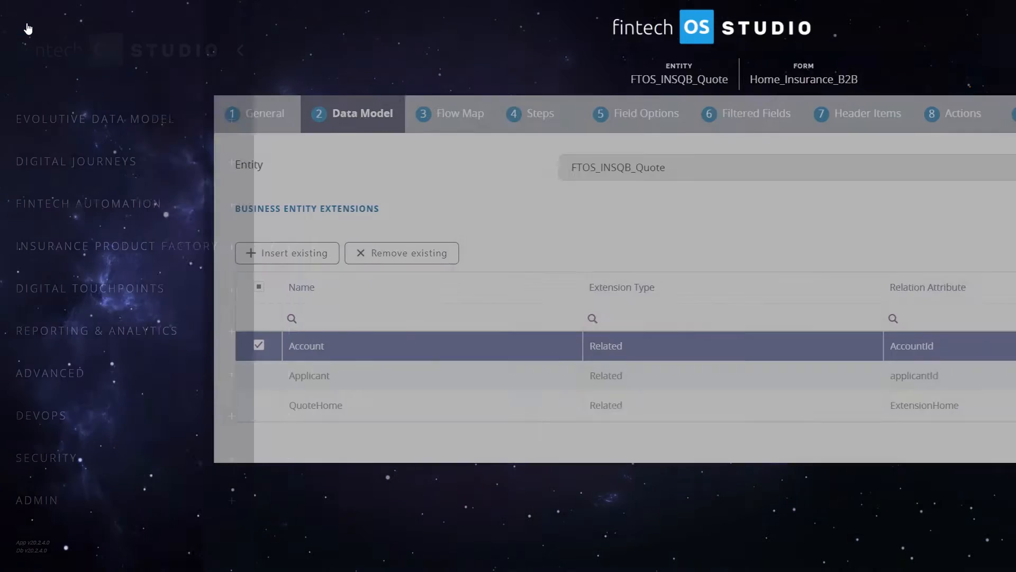
{"action": "left_click", "coordinate": [104, 119]}
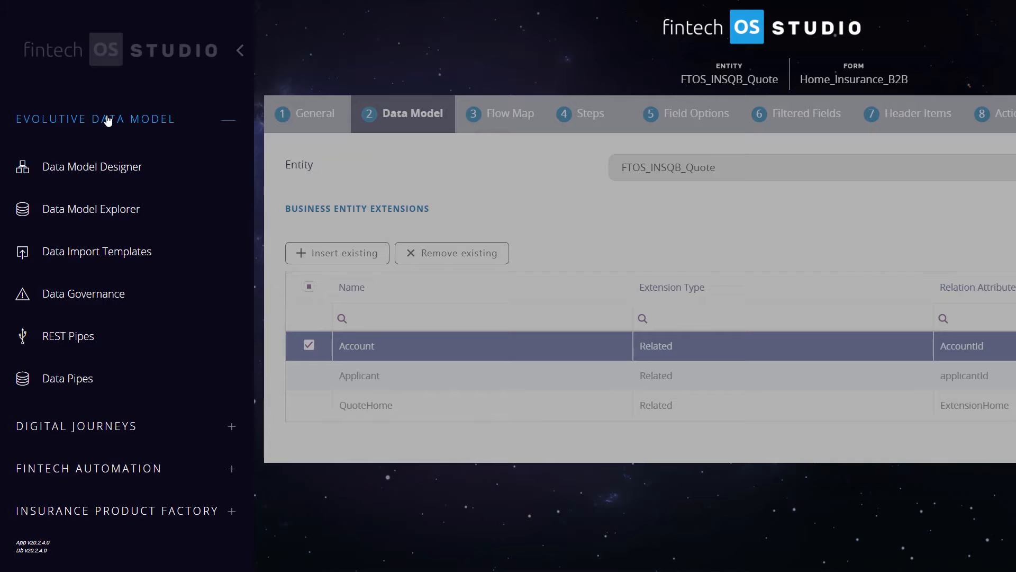
{"action": "left_click", "coordinate": [138, 217]}
{"action": "left_click", "coordinate": [151, 201]}
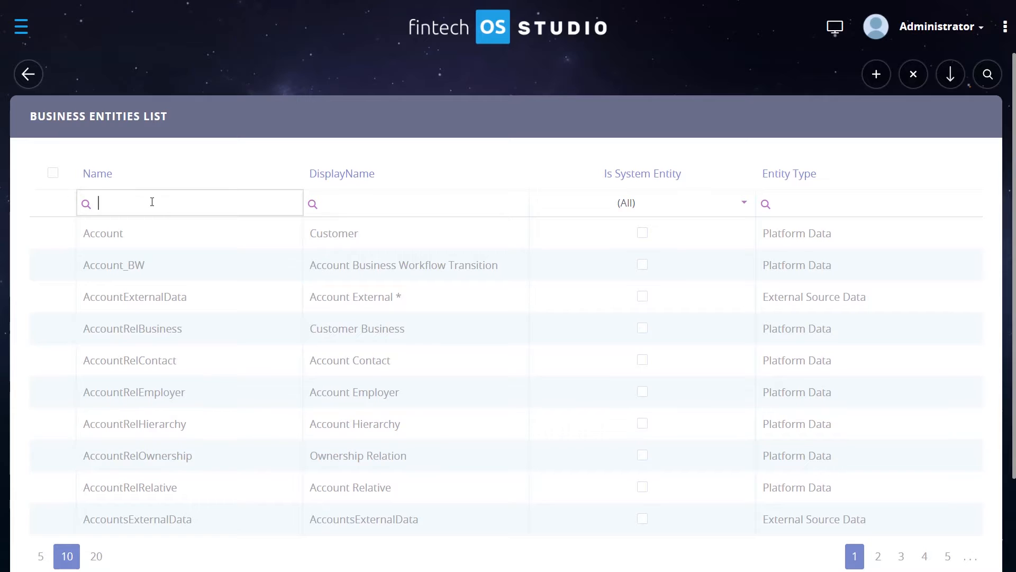
{"action": "key", "text": "ctrl+v"}
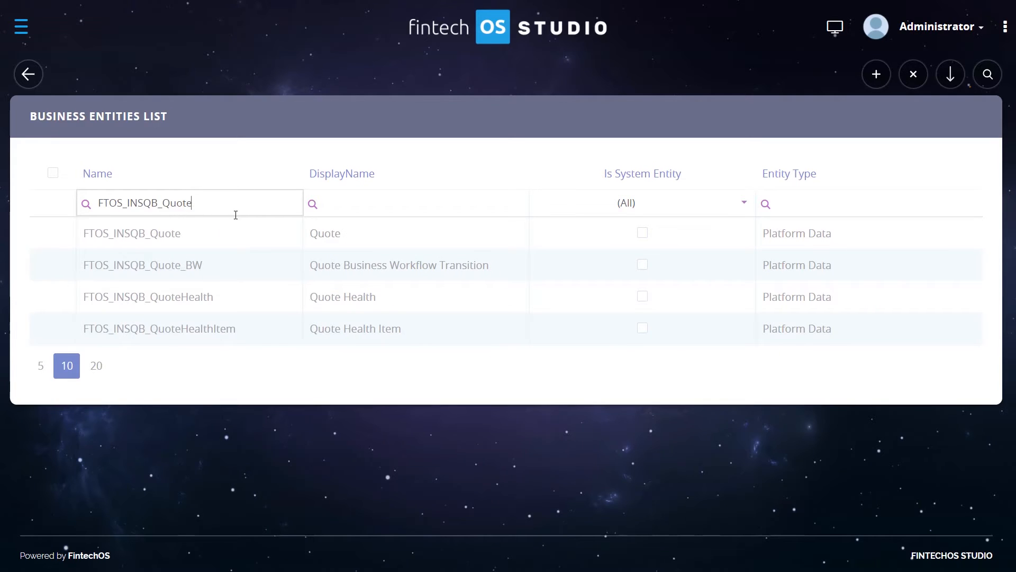
{"action": "double_click", "coordinate": [201, 238]}
- Expand the entity's Extended Model section and review its listed extensions
{"action": "scroll", "coordinate": [248, 208], "scroll_direction": "down", "scroll_amount": 8}
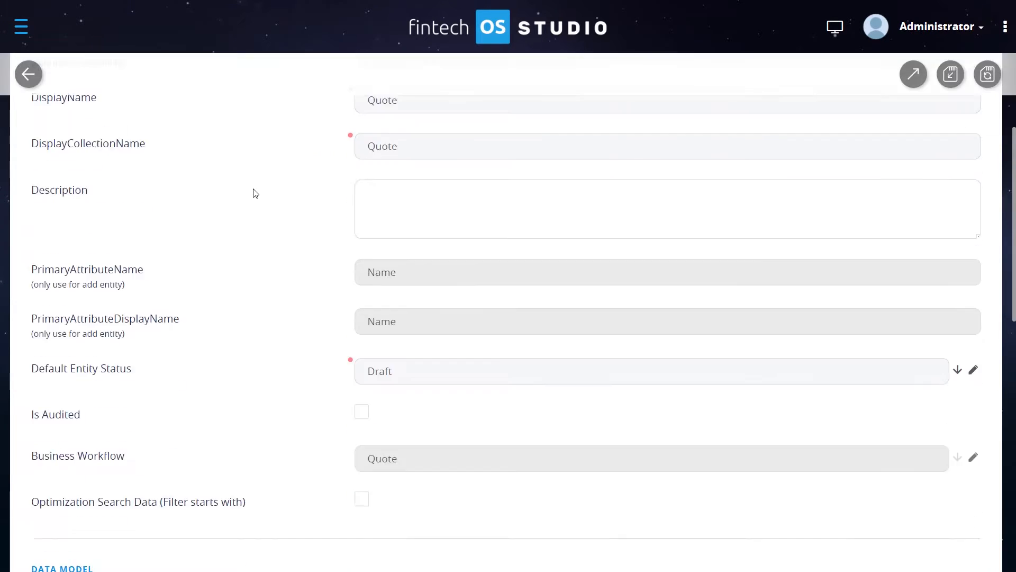
{"action": "scroll", "coordinate": [259, 169], "scroll_direction": "down", "scroll_amount": 5}
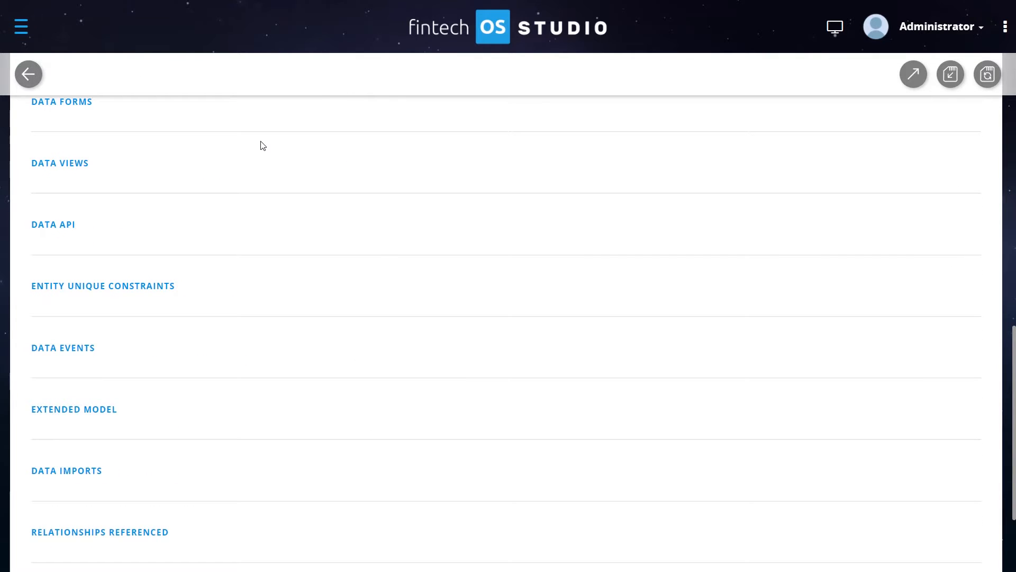
{"action": "scroll", "coordinate": [262, 151], "scroll_direction": "down", "scroll_amount": 1}
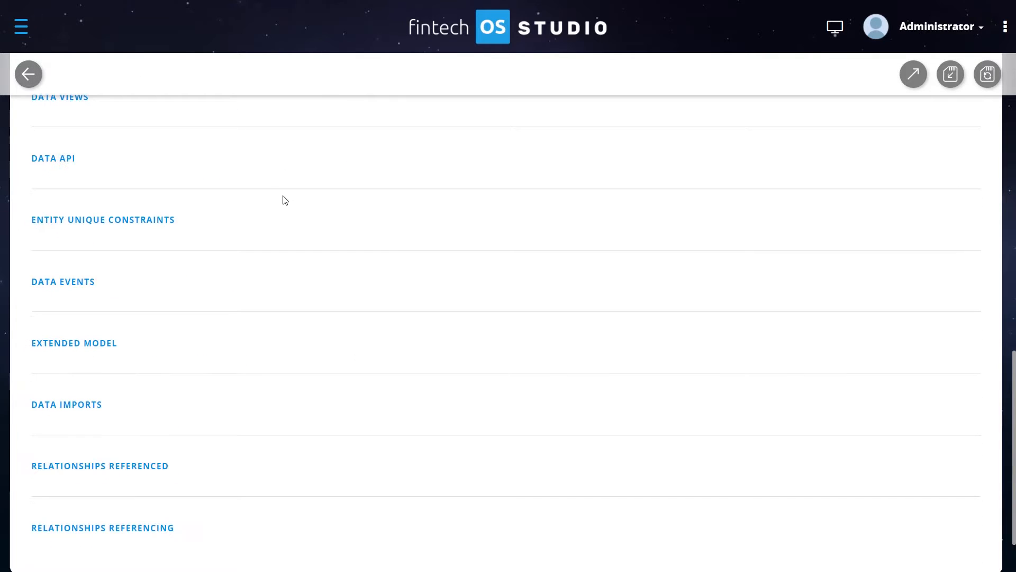
{"action": "left_click", "coordinate": [74, 348]}
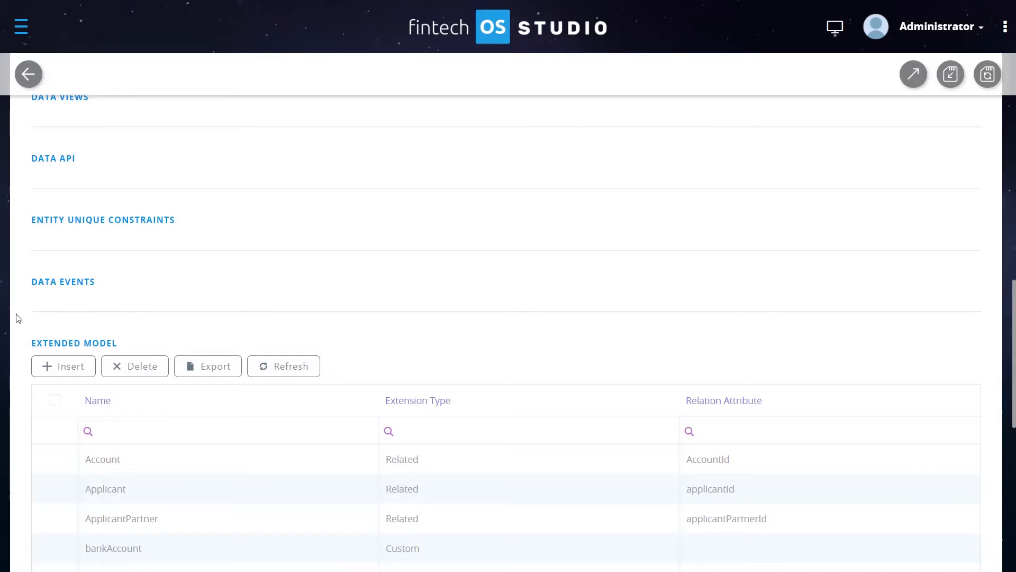
{"action": "scroll", "coordinate": [21, 316], "scroll_direction": "down", "scroll_amount": 3}
{"action": "scroll", "coordinate": [23, 318], "scroll_direction": "down", "scroll_amount": 1}
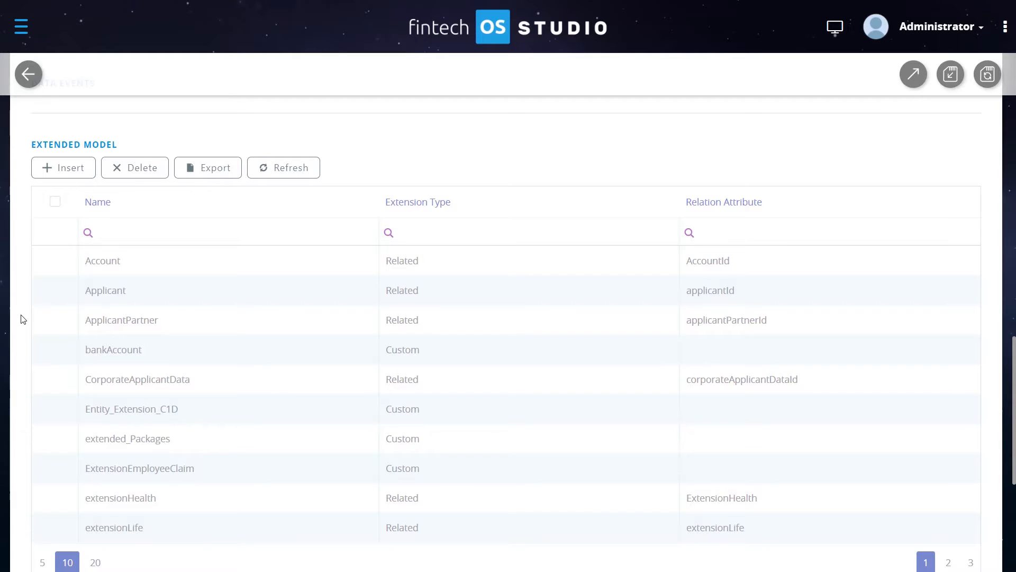
{"action": "scroll", "coordinate": [220, 352], "scroll_direction": "down", "scroll_amount": 1}
{"action": "scroll", "coordinate": [306, 356], "scroll_direction": "up", "scroll_amount": 2}
{"action": "scroll", "coordinate": [298, 366], "scroll_direction": "down", "scroll_amount": 5}
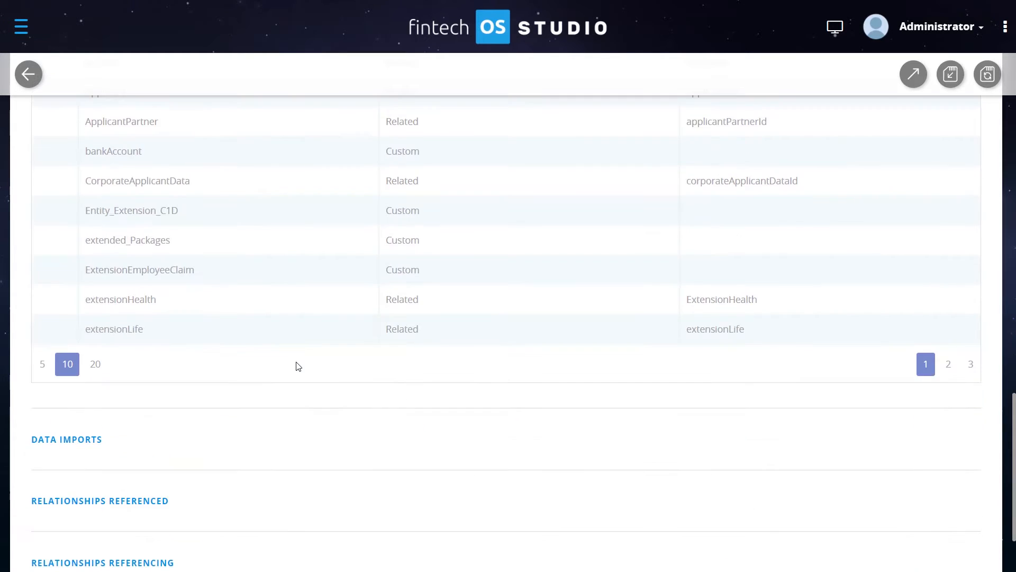
{"action": "scroll", "coordinate": [298, 365], "scroll_direction": "up", "scroll_amount": 3}
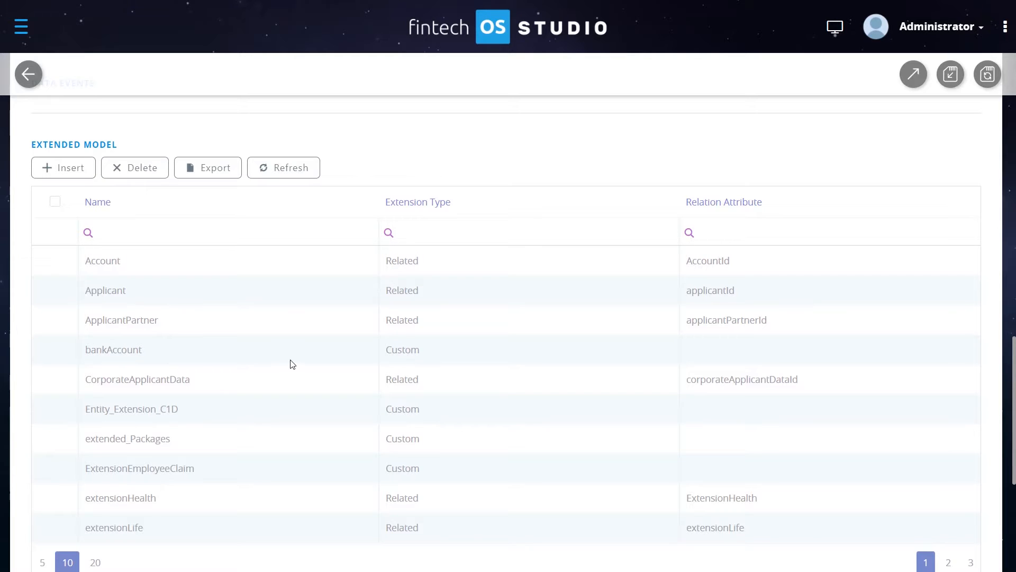
{"action": "scroll", "coordinate": [291, 363], "scroll_direction": "up", "scroll_amount": 1}
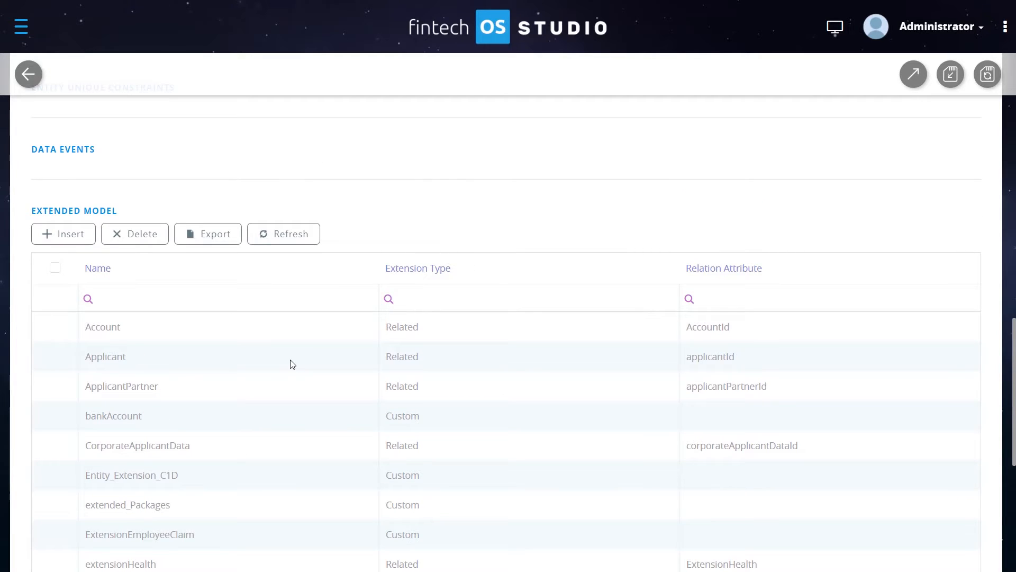
- Insert a new extension named Extension_C1D with extension type Custom and save it
{"action": "left_click", "coordinate": [72, 243]}
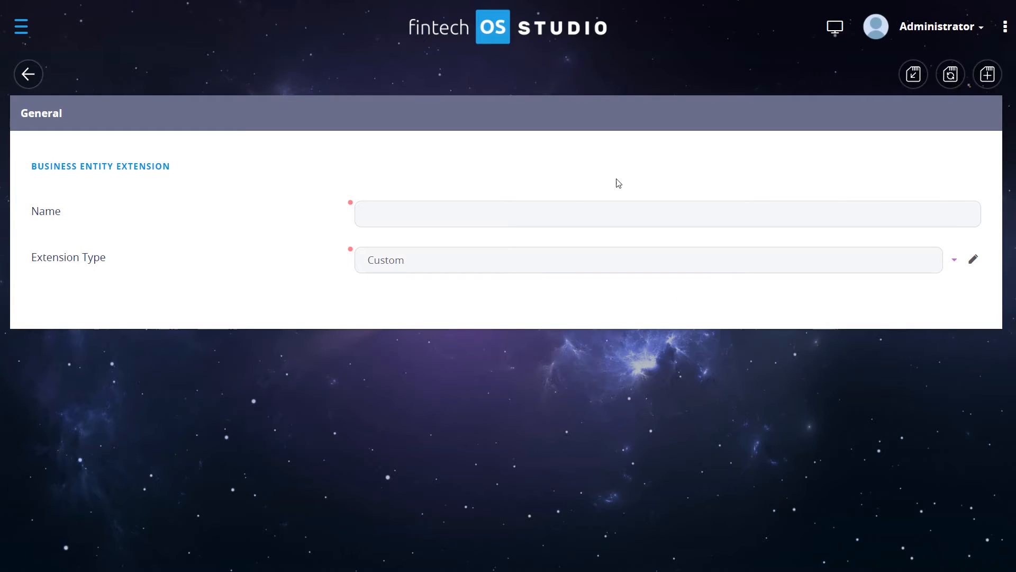
{"action": "left_click", "coordinate": [453, 214]}
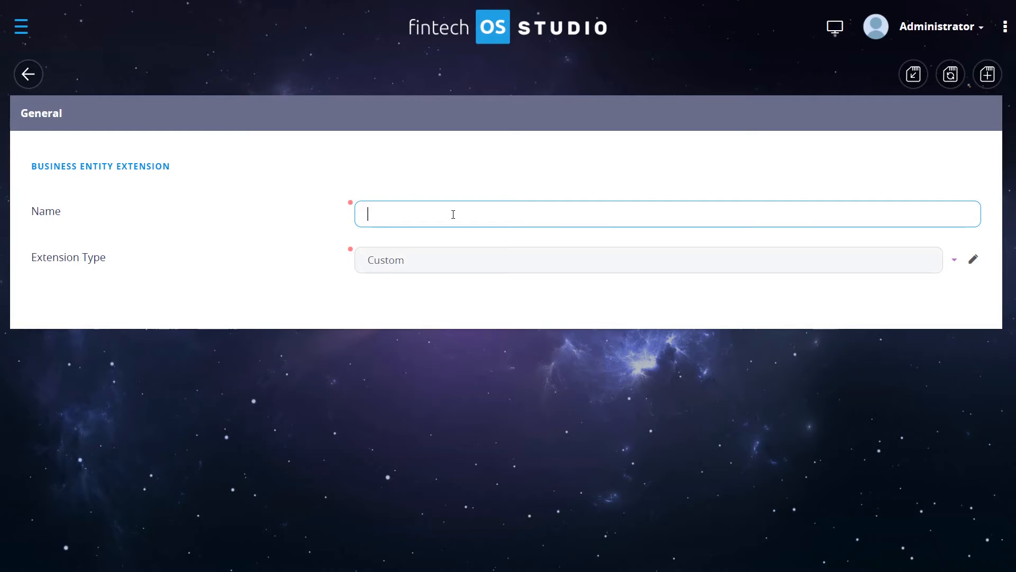
{"action": "type", "text": "Extension_C1D"}
{"action": "mouse_move", "coordinate": [138, 259]}
{"action": "left_mouse_down"}
{"action": "mouse_move", "coordinate": [73, 269]}
{"action": "mouse_move", "coordinate": [58, 260]}
{"action": "mouse_move", "coordinate": [131, 258]}
{"action": "left_mouse_up"}
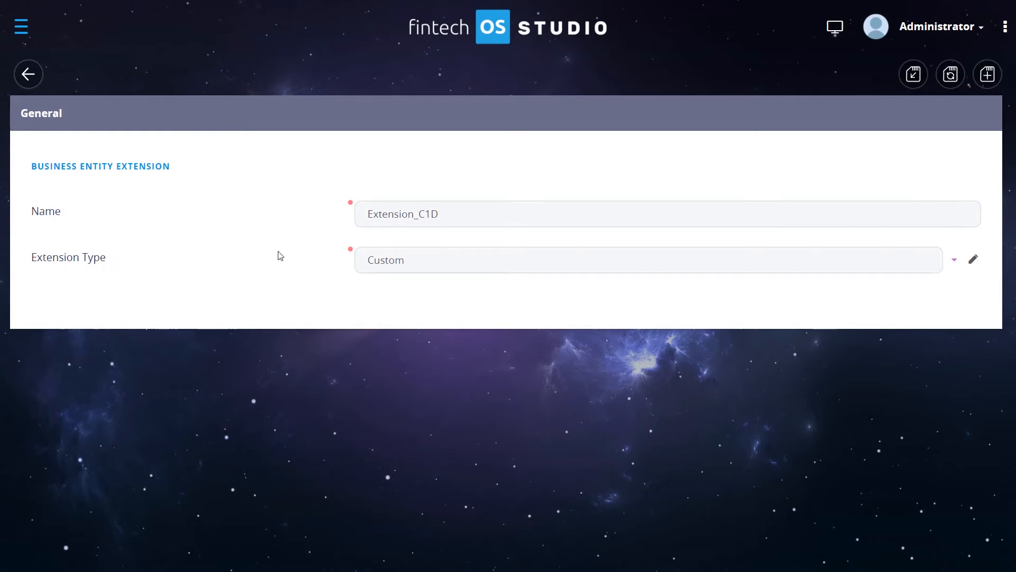
{"action": "left_click", "coordinate": [956, 260]}
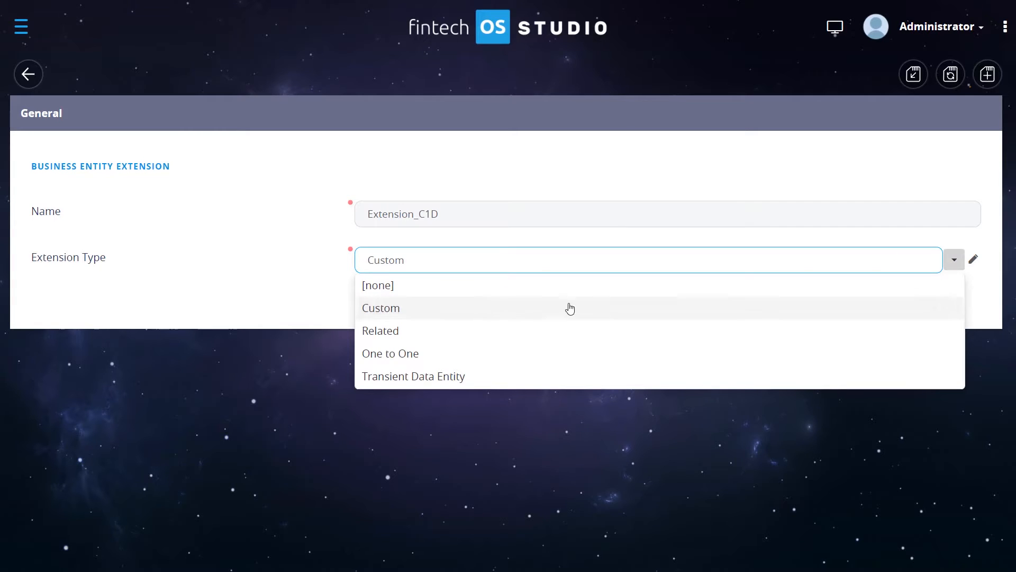
{"action": "left_click", "coordinate": [428, 309]}
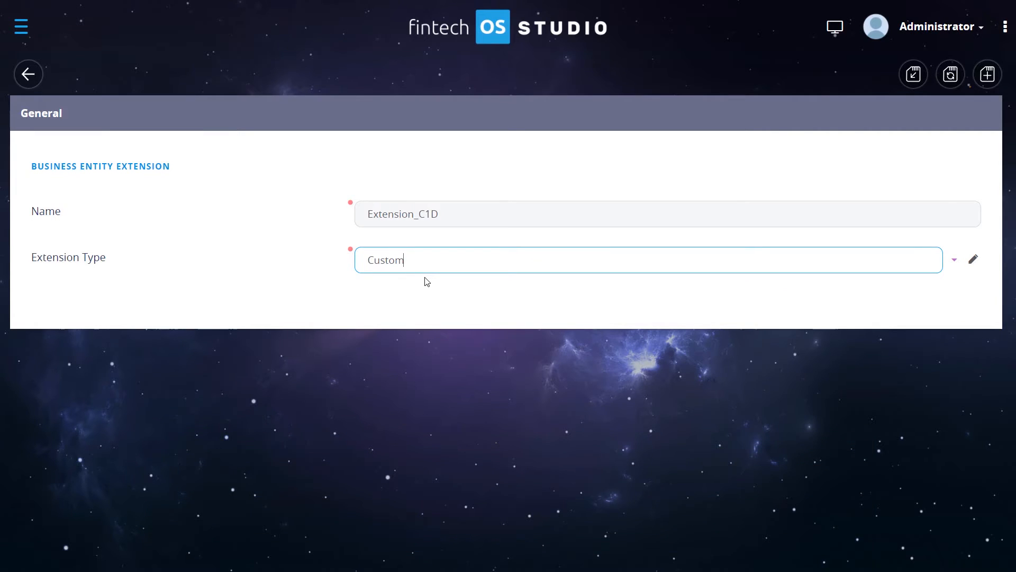
{"action": "left_click", "coordinate": [434, 283]}
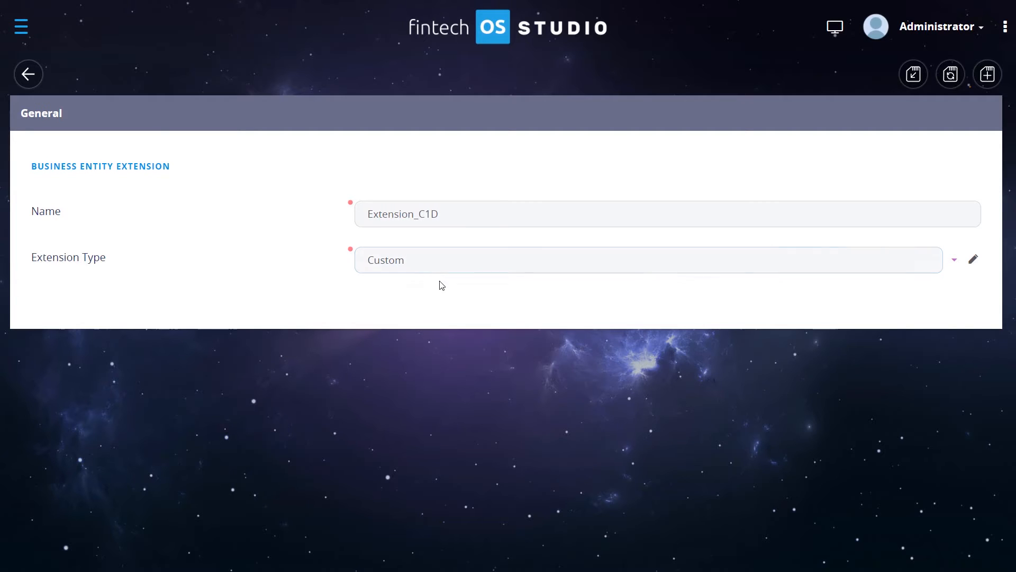
{"action": "left_click", "coordinate": [951, 75]}
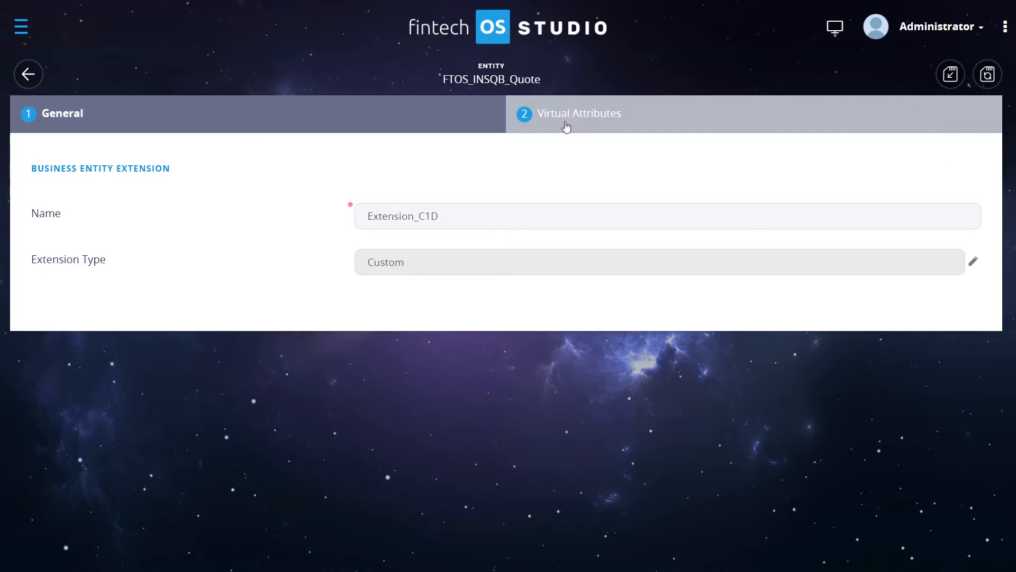
- Open the extension's virtual attributes and start adding a new virtual attribute
{"action": "left_click", "coordinate": [615, 122]}
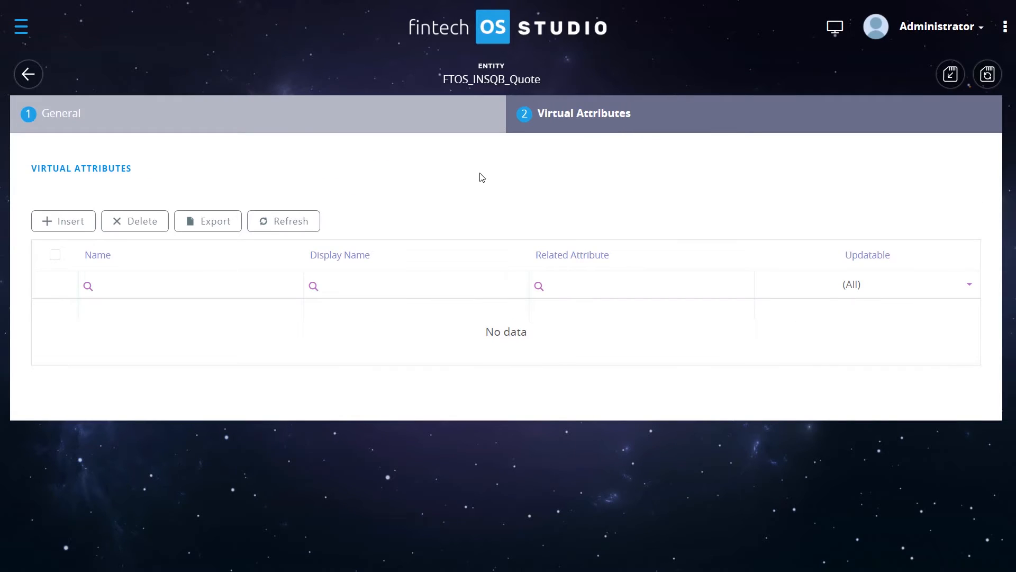
{"action": "left_click_drag", "start_coordinate": [140, 166], "coordinate": [165, 166]}
{"action": "left_click", "coordinate": [69, 228]}
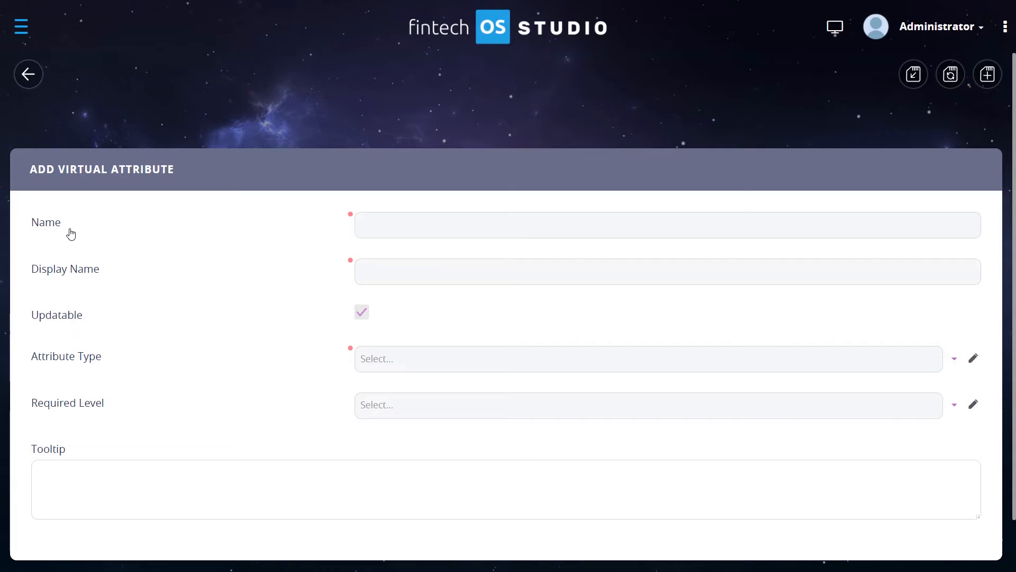
- Set the new virtual attribute's Attribute Type to Text
{"action": "scroll", "coordinate": [225, 249], "scroll_direction": "down", "scroll_amount": 2}
{"action": "scroll", "coordinate": [225, 249], "scroll_direction": "up", "scroll_amount": 2}
{"action": "scroll", "coordinate": [225, 252], "scroll_direction": "down", "scroll_amount": 2}
{"action": "scroll", "coordinate": [212, 265], "scroll_direction": "up", "scroll_amount": 2}
{"action": "left_click", "coordinate": [954, 359]}
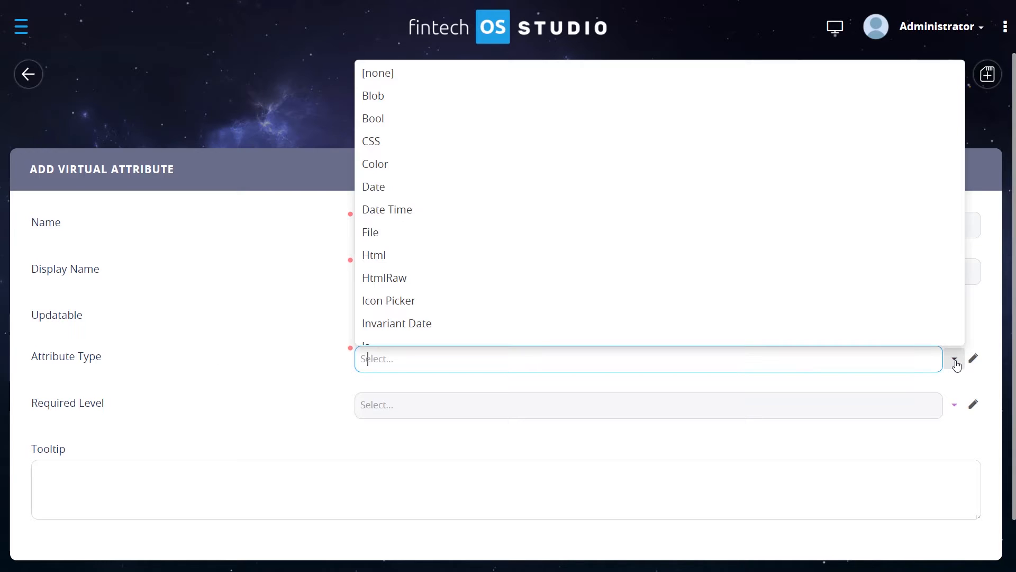
{"action": "scroll", "coordinate": [559, 154], "scroll_direction": "down", "scroll_amount": 5}
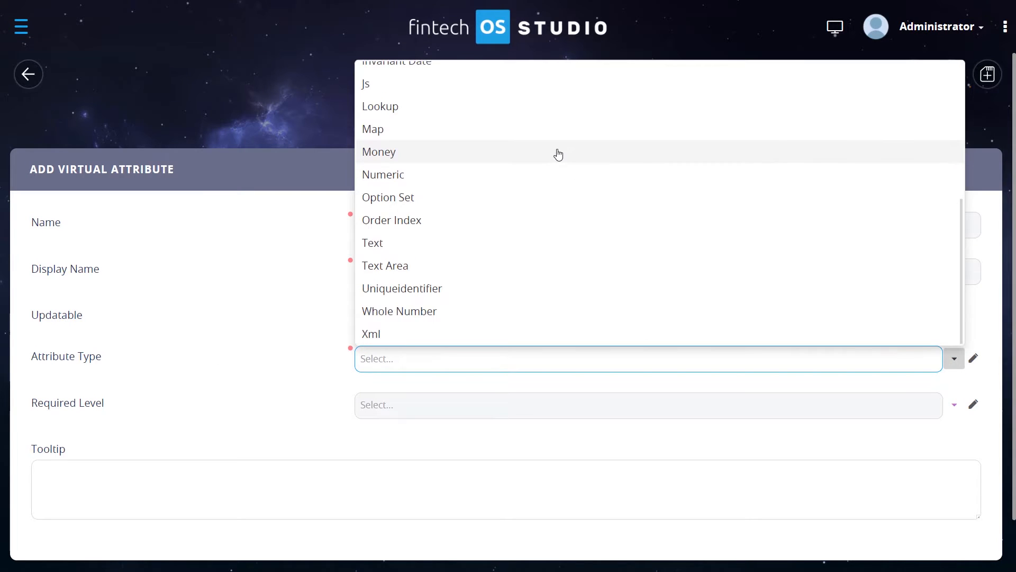
{"action": "scroll", "coordinate": [559, 154], "scroll_direction": "up", "scroll_amount": 5}
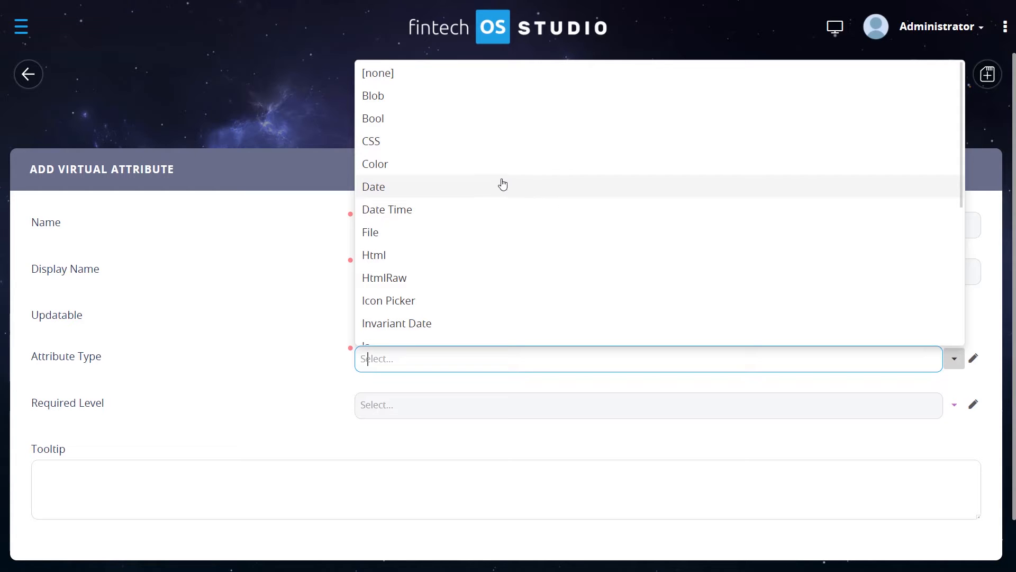
{"action": "scroll", "coordinate": [415, 318], "scroll_direction": "down", "scroll_amount": 1}
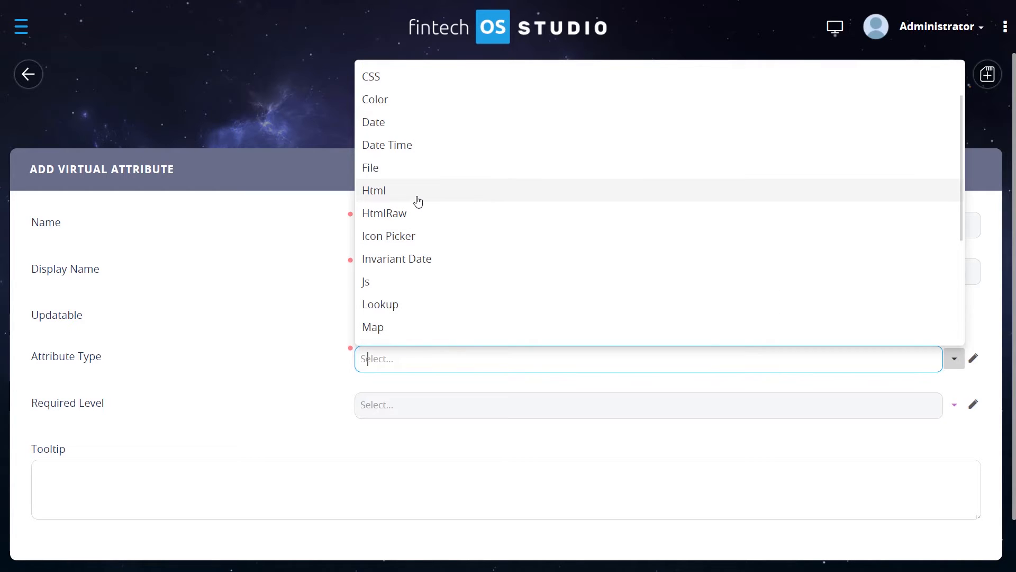
{"action": "scroll", "coordinate": [417, 199], "scroll_direction": "up", "scroll_amount": 1}
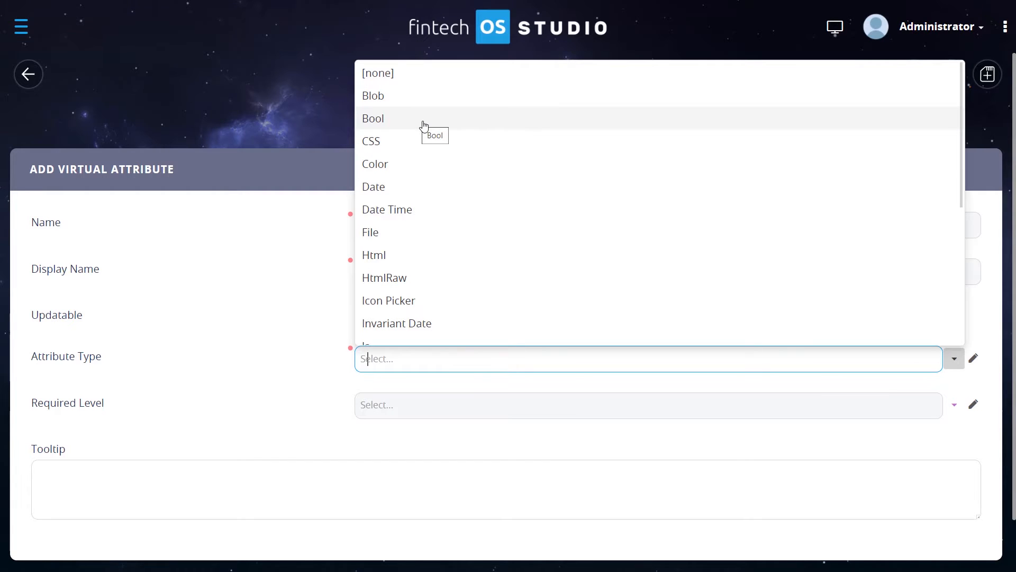
{"action": "scroll", "coordinate": [415, 126], "scroll_direction": "down", "scroll_amount": 5}
{"action": "left_click", "coordinate": [415, 244]}
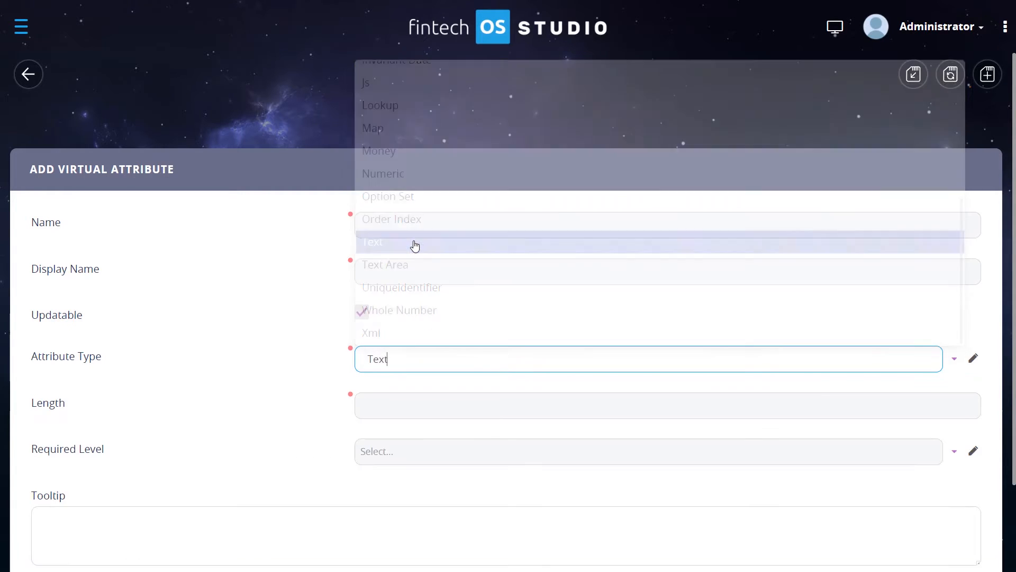
- Set the attribute's Length to 50
{"action": "scroll", "coordinate": [313, 301], "scroll_direction": "down", "scroll_amount": 2}
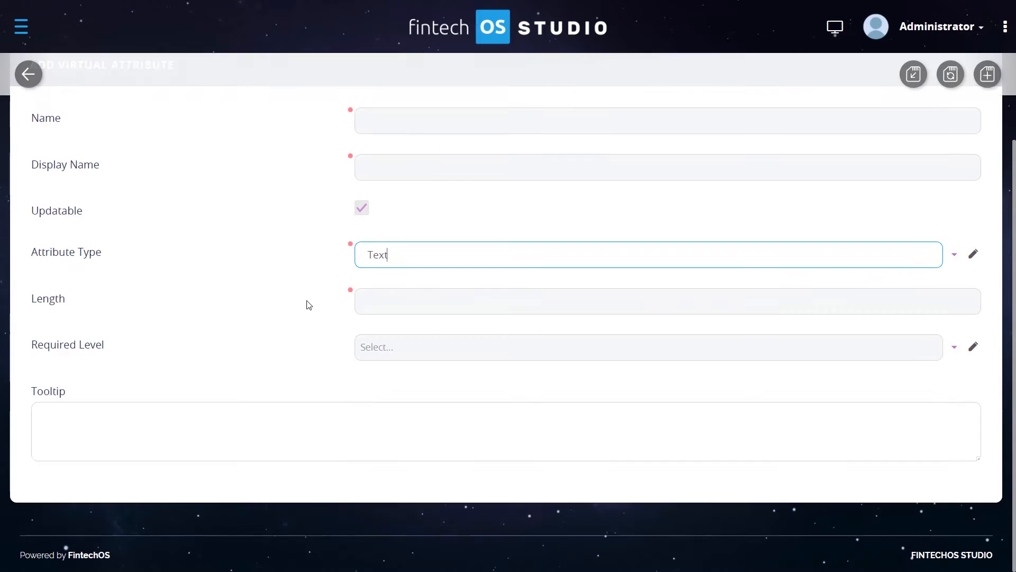
{"action": "scroll", "coordinate": [308, 305], "scroll_direction": "up", "scroll_amount": 2}
{"action": "left_click", "coordinate": [438, 412]}
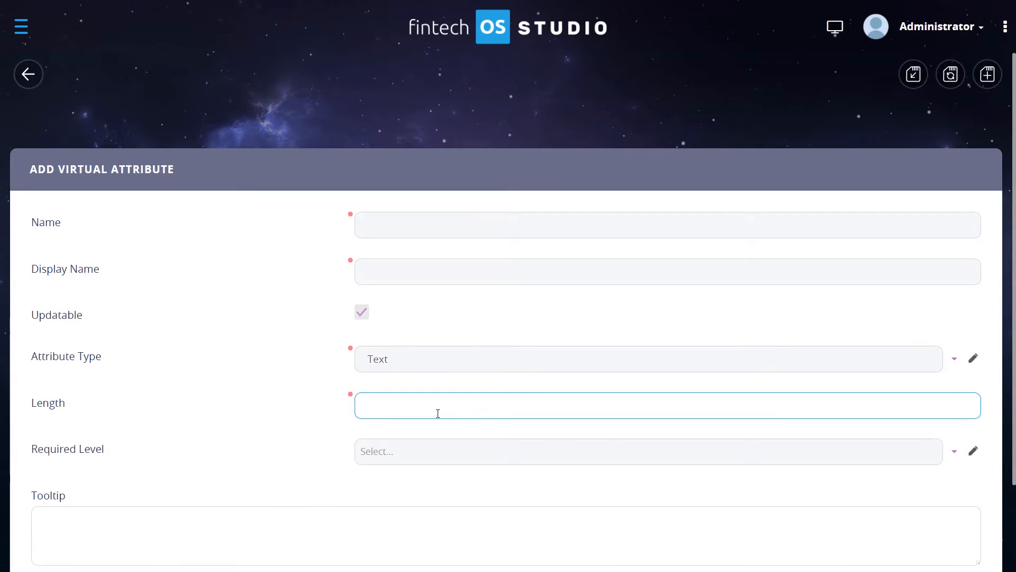
{"action": "type", "text": "50"}
- Name the attribute EmployerStatus and give it the display name Employer Status
{"action": "left_click", "coordinate": [386, 225]}
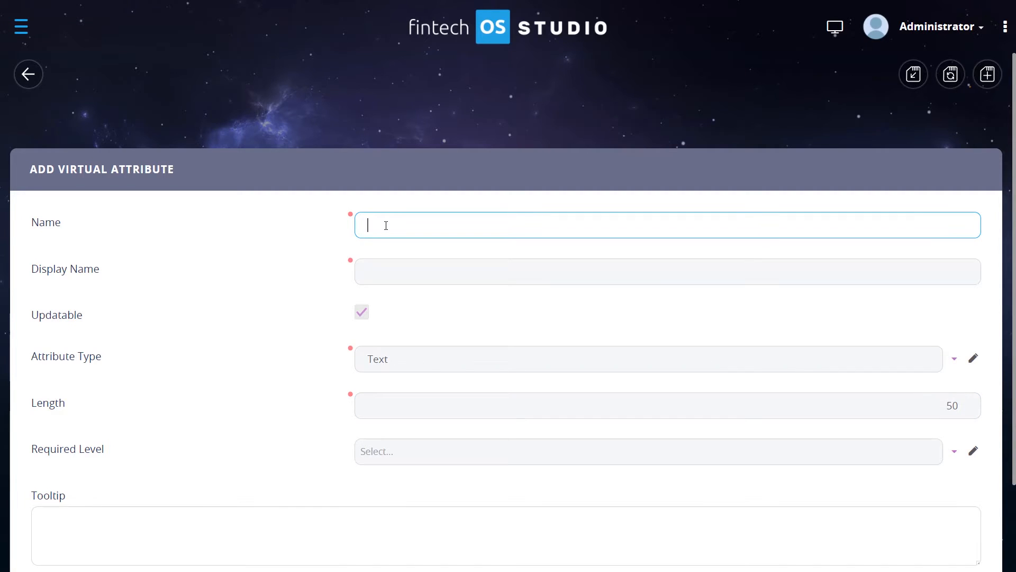
{"action": "type", "text": "EmployerStatus"}
{"action": "left_click", "coordinate": [294, 273]}
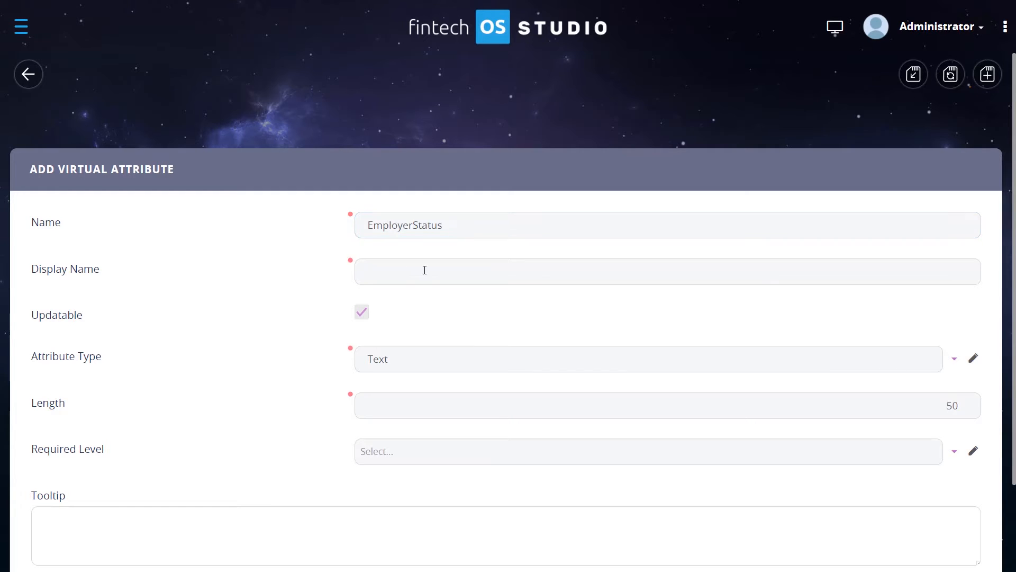
{"action": "double_click", "coordinate": [469, 231]}
{"action": "key", "text": "ctrl+c"}
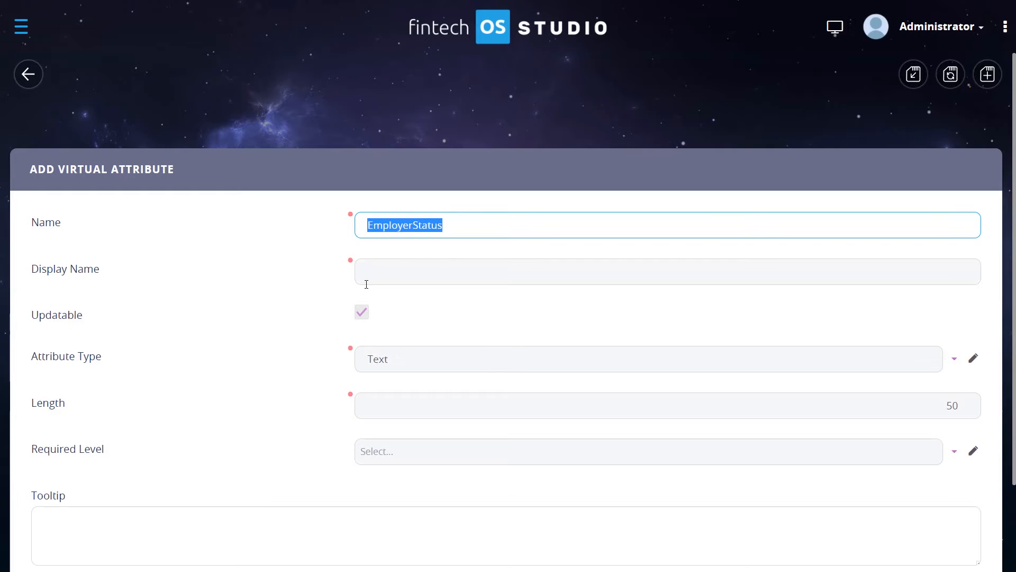
{"action": "left_click", "coordinate": [378, 282]}
{"action": "key", "text": "ctrl+v"}
{"action": "left_click", "coordinate": [415, 271]}
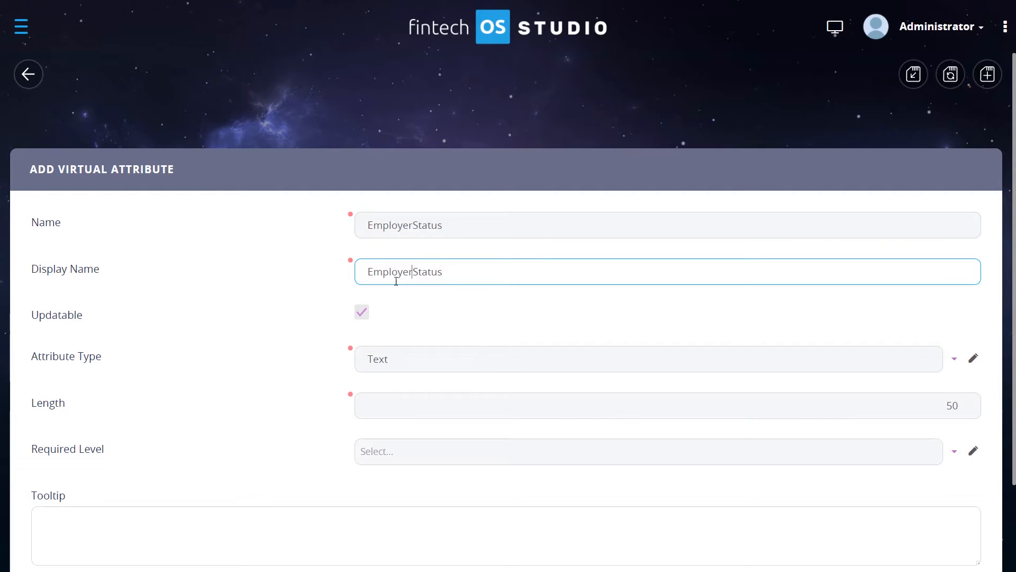
{"action": "left_click", "coordinate": [281, 289]}
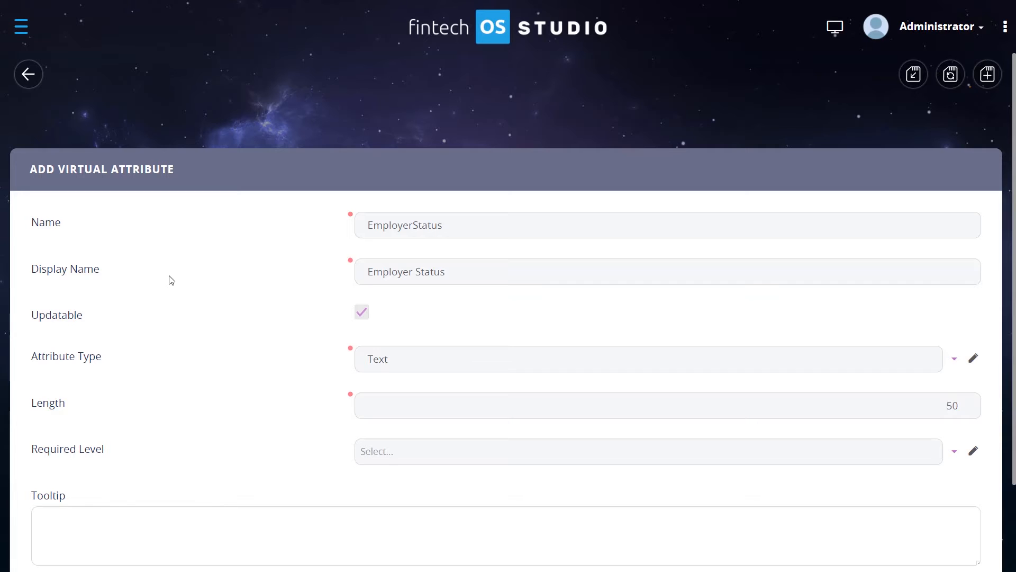
- Set the attribute's Required Level to Recommended
{"action": "left_click", "coordinate": [960, 453]}
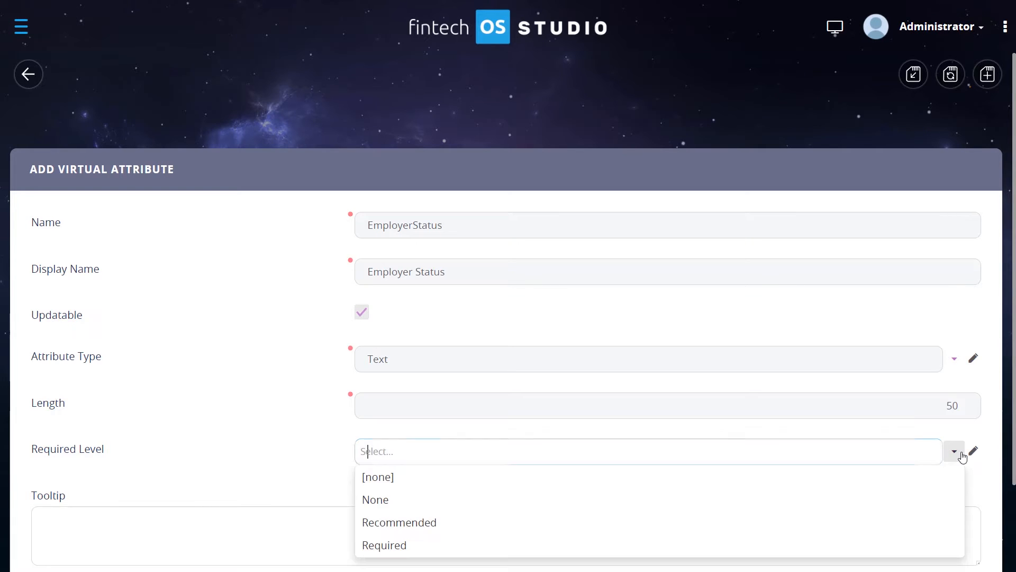
{"action": "left_click", "coordinate": [406, 521]}
{"action": "scroll", "coordinate": [240, 378], "scroll_direction": "down", "scroll_amount": 2}
{"action": "left_click", "coordinate": [130, 411]}
{"action": "left_click", "coordinate": [271, 334]}
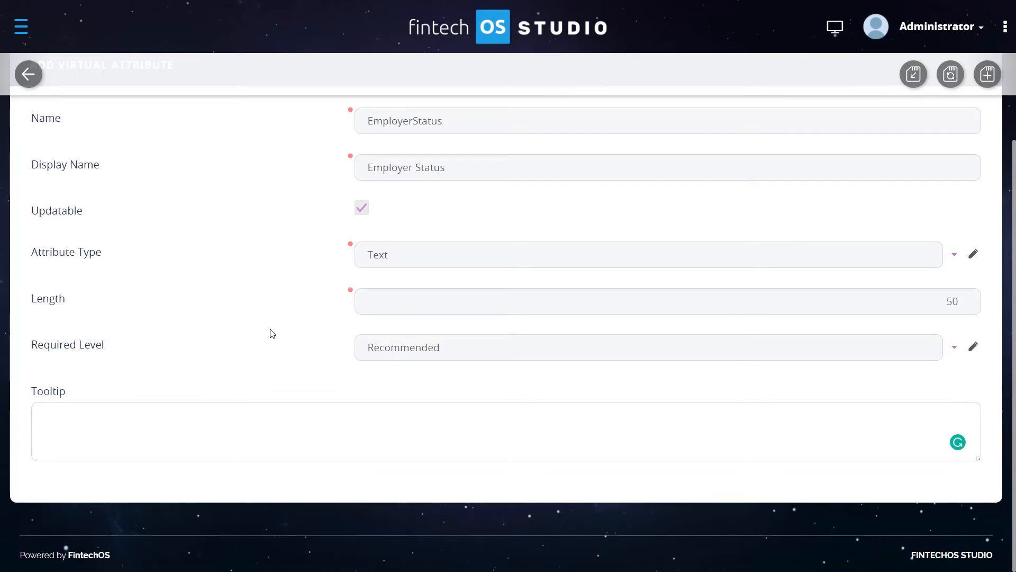
{"action": "scroll", "coordinate": [272, 334], "scroll_direction": "up", "scroll_amount": 2}
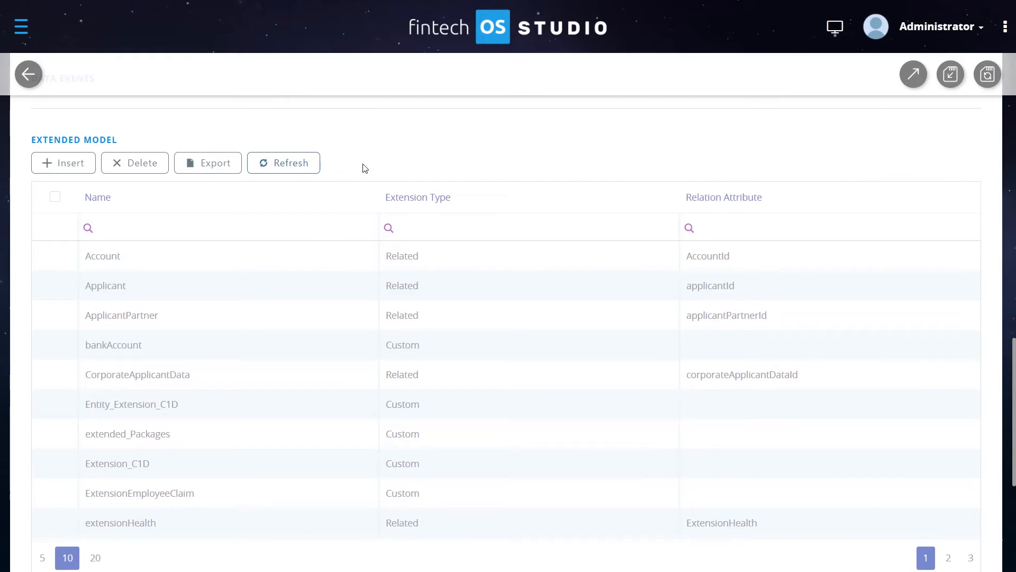
- Insert another extension in the entity's Extended Model and name it Extension_Related_D
{"action": "left_click", "coordinate": [190, 413]}
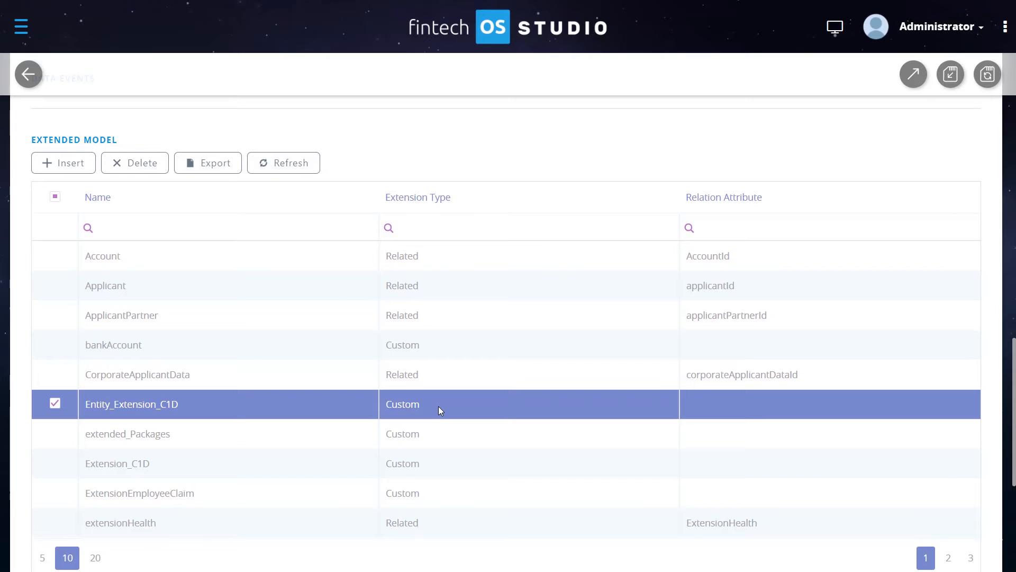
{"action": "scroll", "coordinate": [438, 406], "scroll_direction": "up", "scroll_amount": 10}
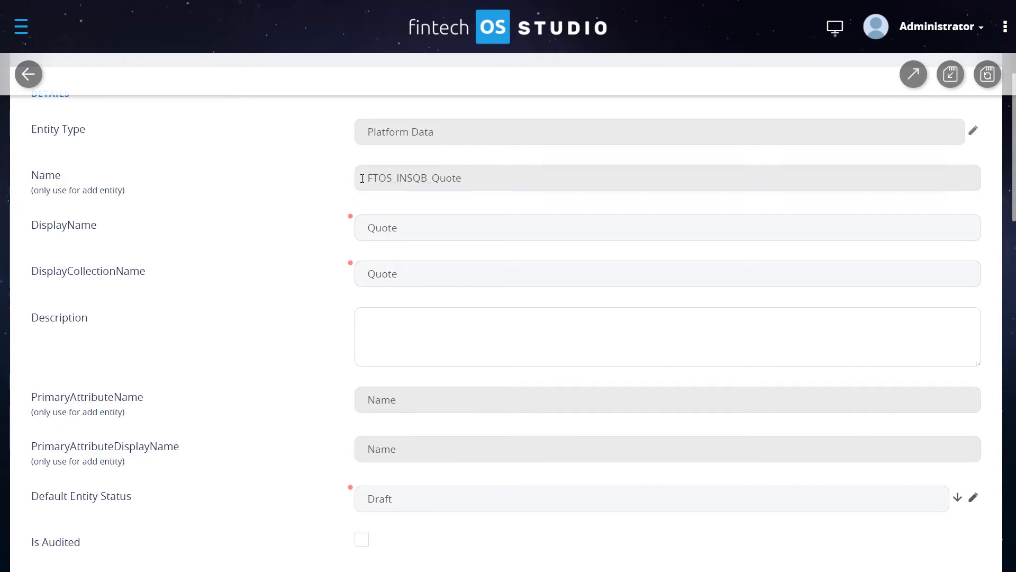
{"action": "scroll", "coordinate": [329, 231], "scroll_direction": "down", "scroll_amount": 10}
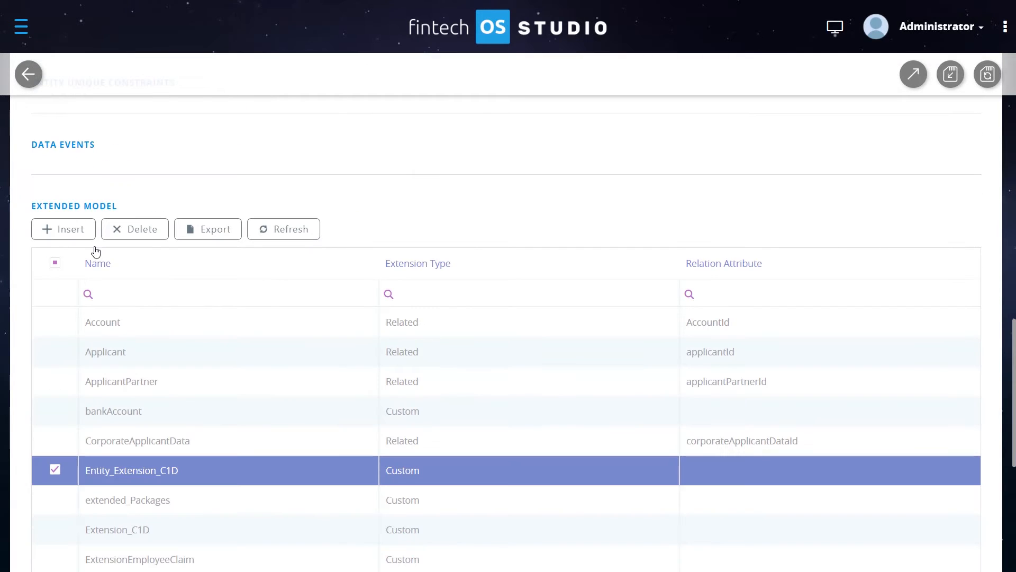
{"action": "left_click", "coordinate": [71, 229]}
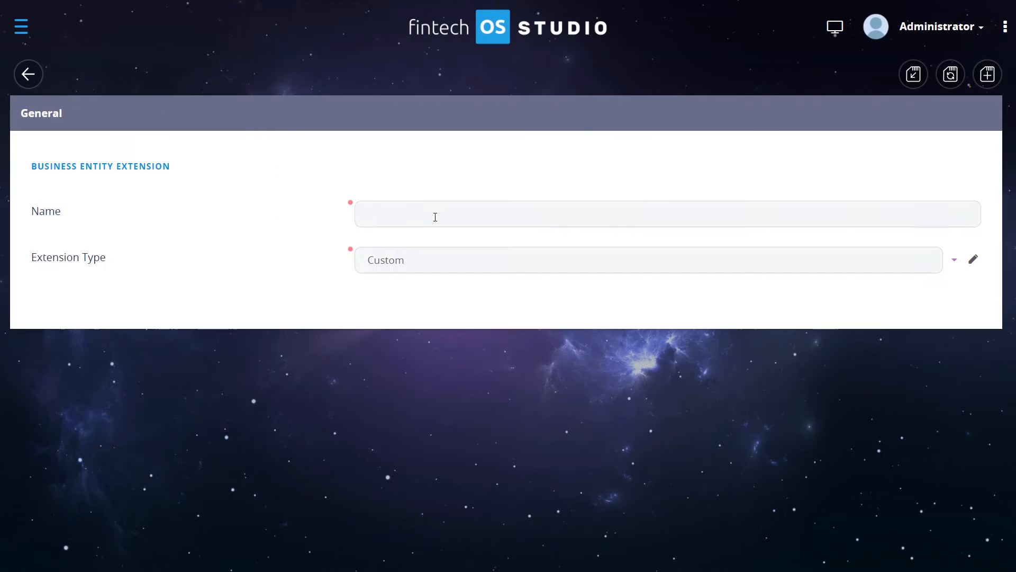
{"action": "left_click", "coordinate": [435, 217]}
{"action": "type", "text": "Exten"}
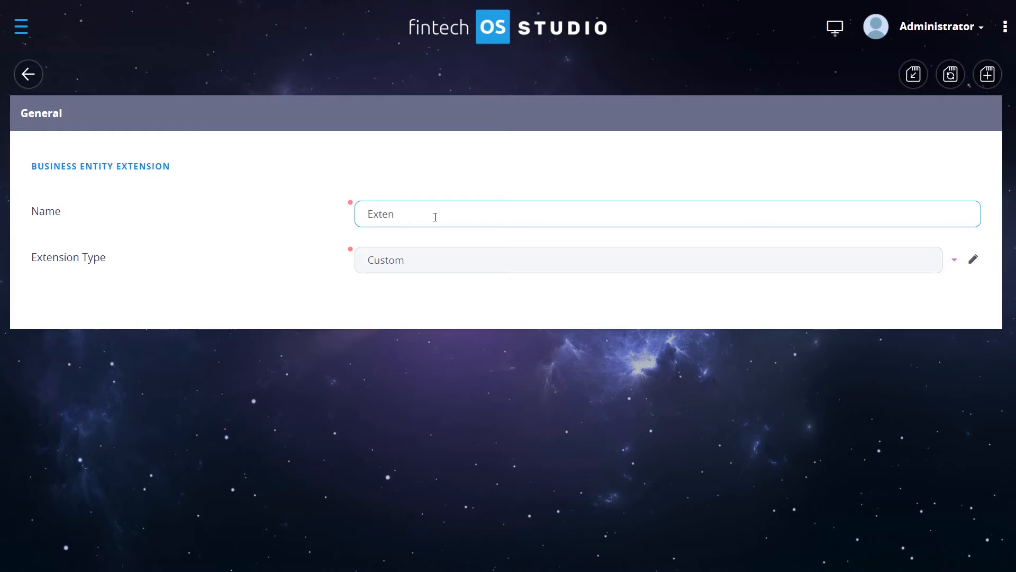
{"action": "type", "text": "sion_Related_D"}
- Set the extension type to Related
{"action": "left_click", "coordinate": [952, 261]}
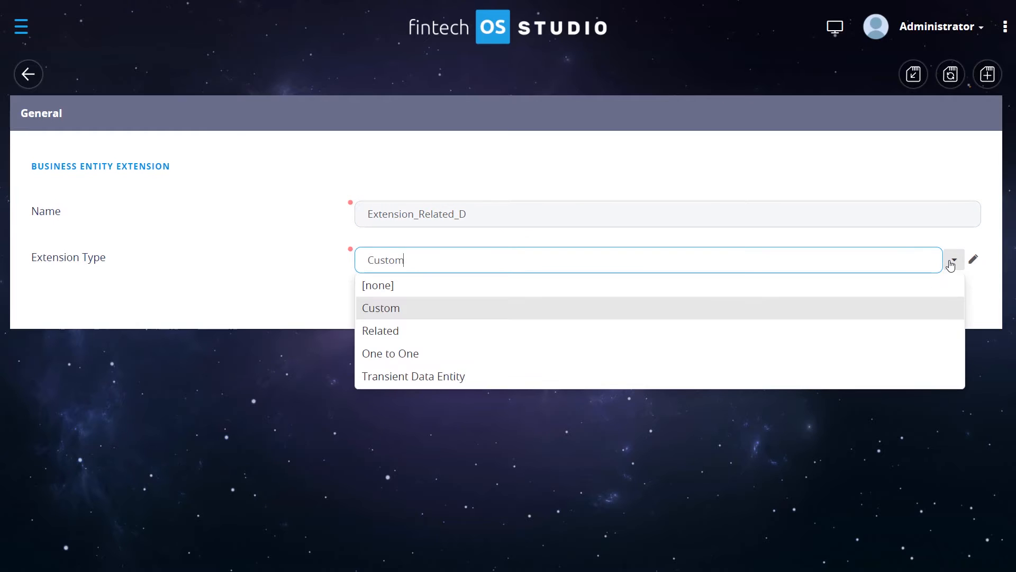
{"action": "left_click", "coordinate": [421, 331]}
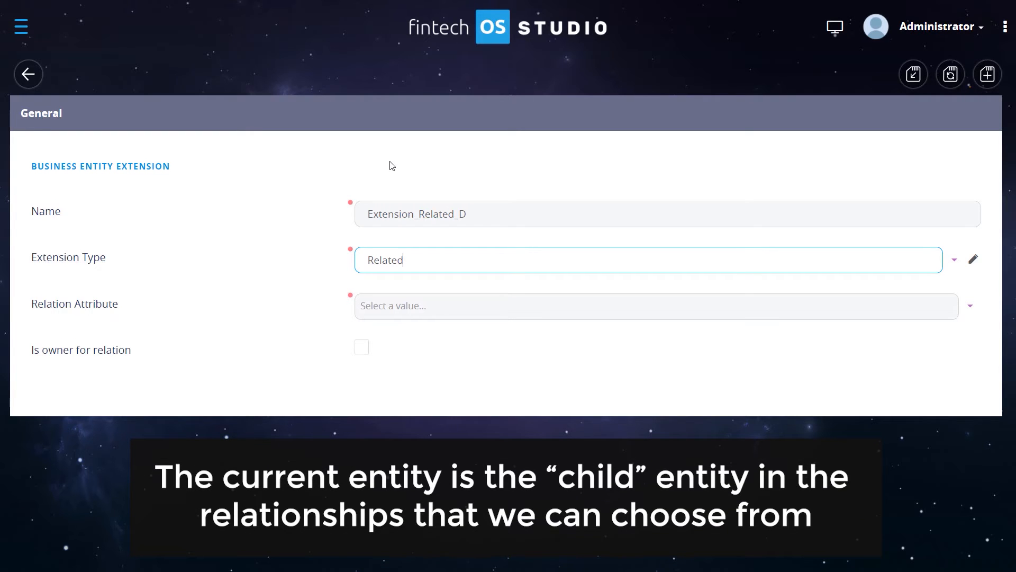
{"action": "left_click_drag", "start_coordinate": [159, 303], "coordinate": [53, 304]}
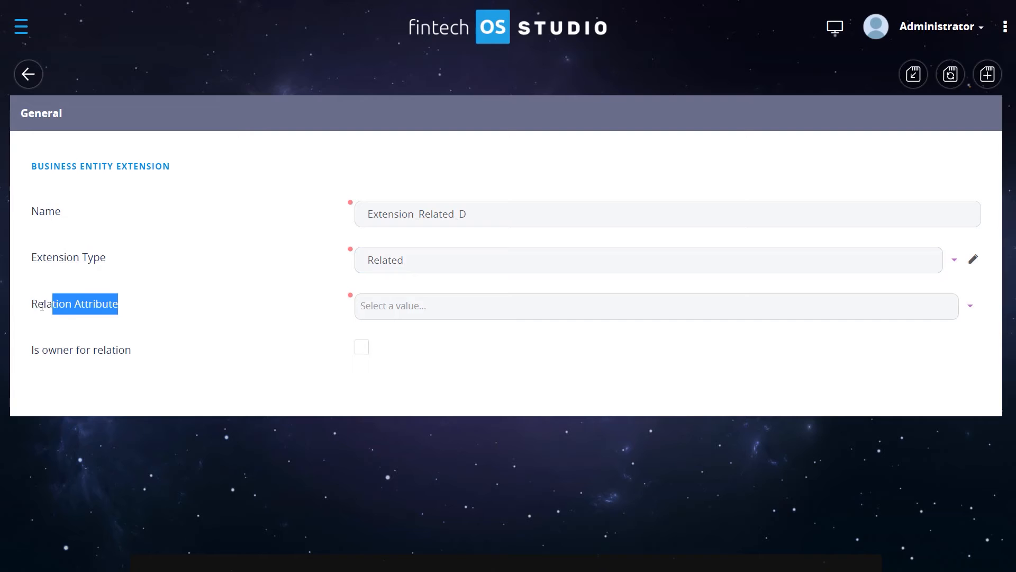
{"action": "left_click", "coordinate": [246, 301]}
- Choose ExtensionTermLifeId as the extension's relation attribute
{"action": "left_click", "coordinate": [970, 306]}
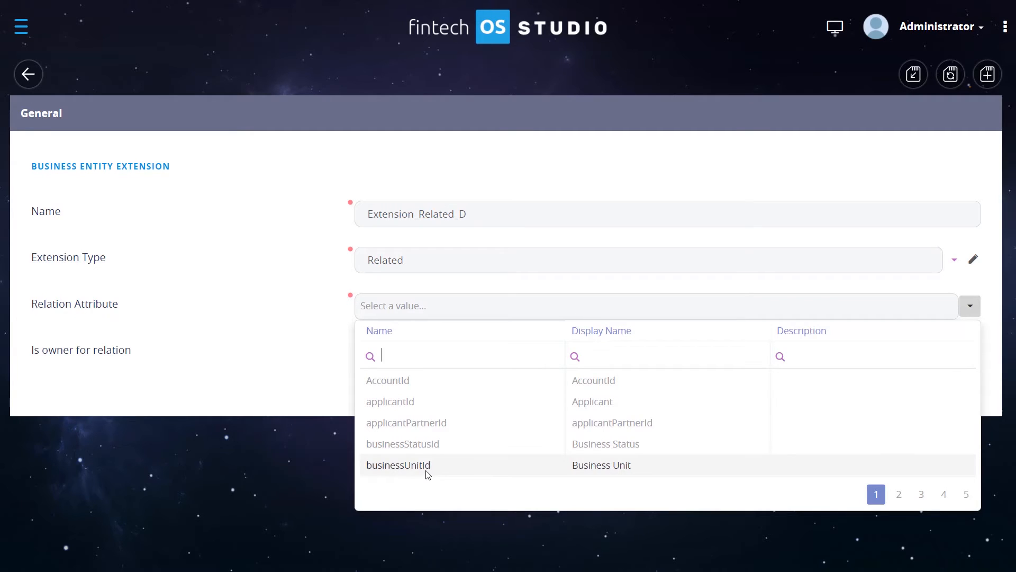
{"action": "left_click", "coordinate": [899, 494]}
{"action": "left_click", "coordinate": [921, 497]}
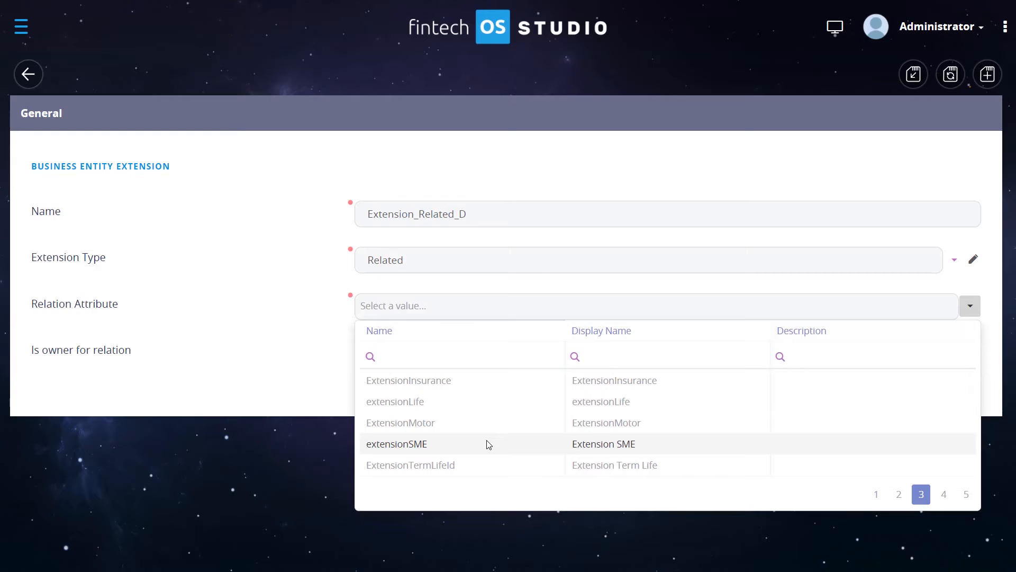
{"action": "left_click", "coordinate": [478, 467]}
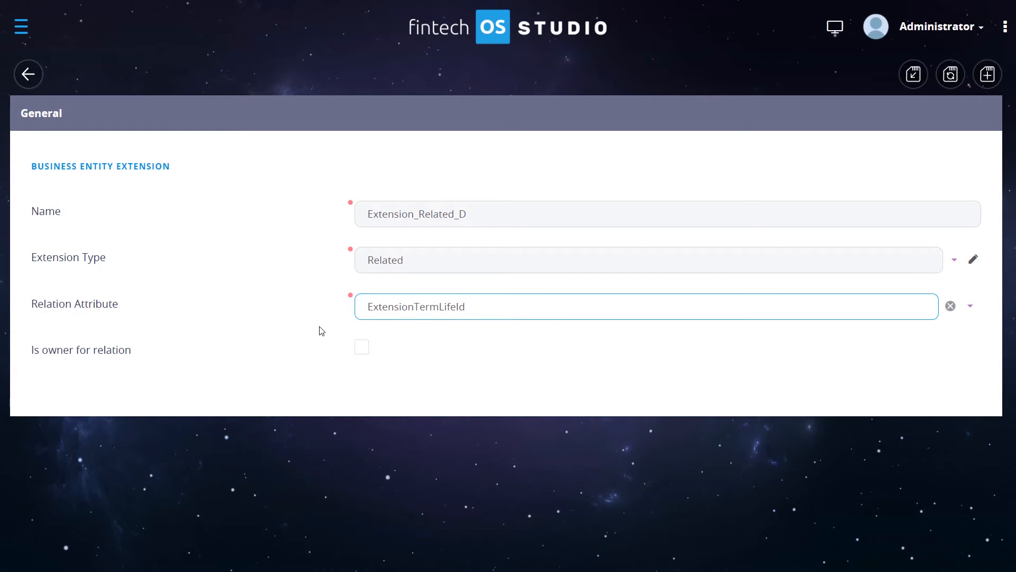
- Mark the extension as owner for the relation and save it
{"action": "left_click", "coordinate": [322, 331]}
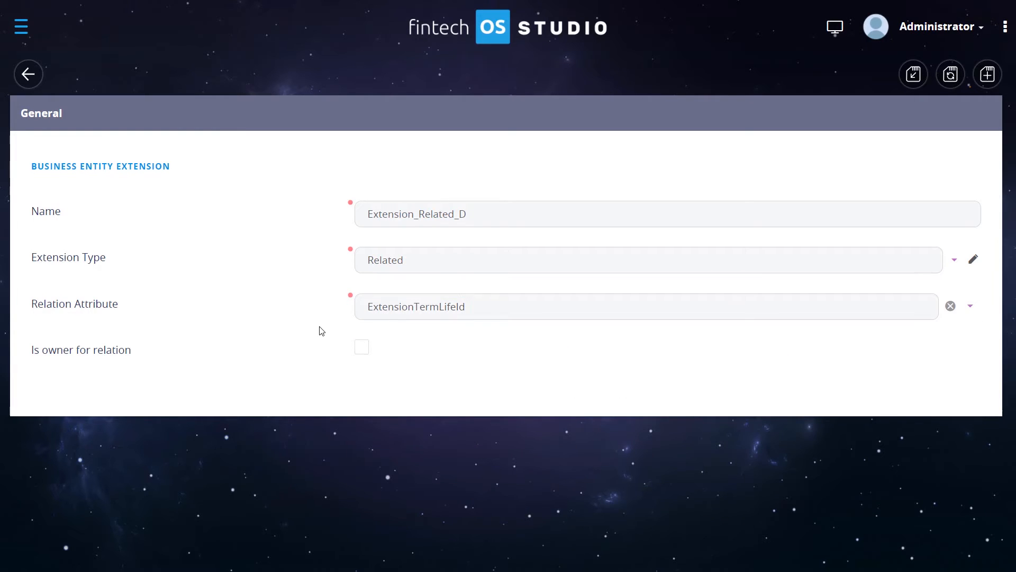
{"action": "left_click", "coordinate": [363, 359]}
{"action": "left_click", "coordinate": [950, 75]}
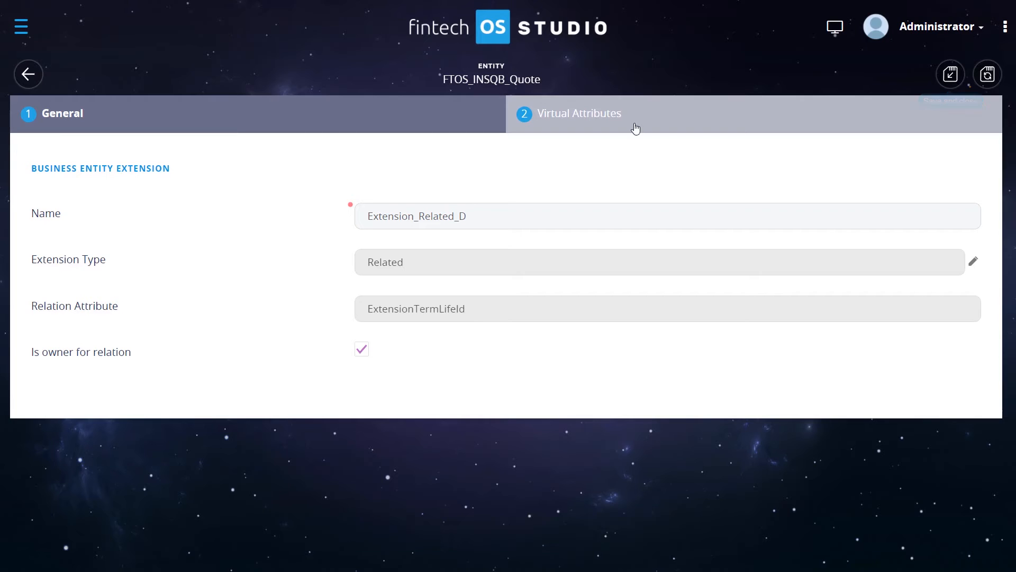
- Open the extension's virtual attributes and start inserting a new virtual attribute
{"action": "left_click", "coordinate": [588, 130]}
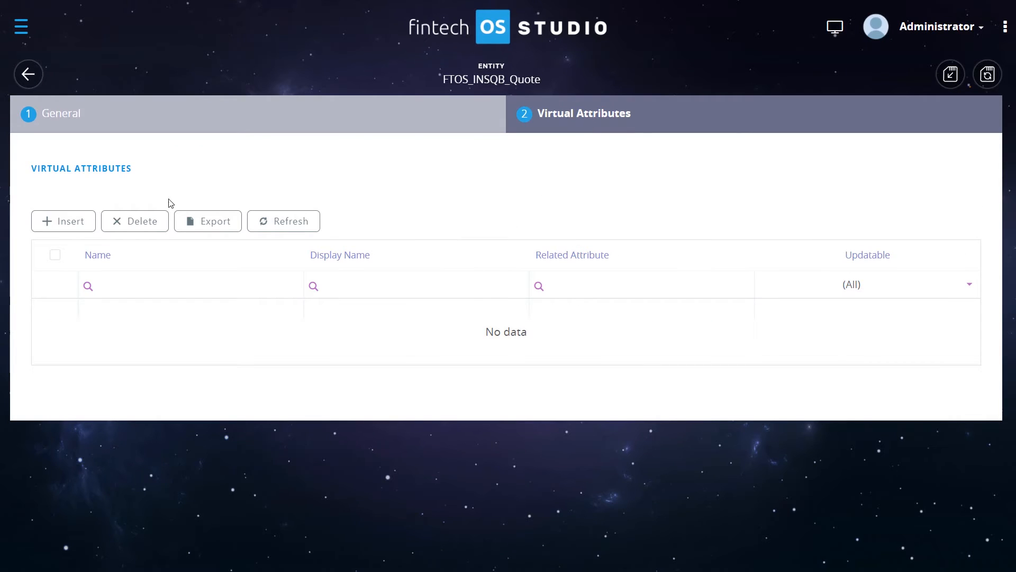
{"action": "left_click", "coordinate": [71, 224]}
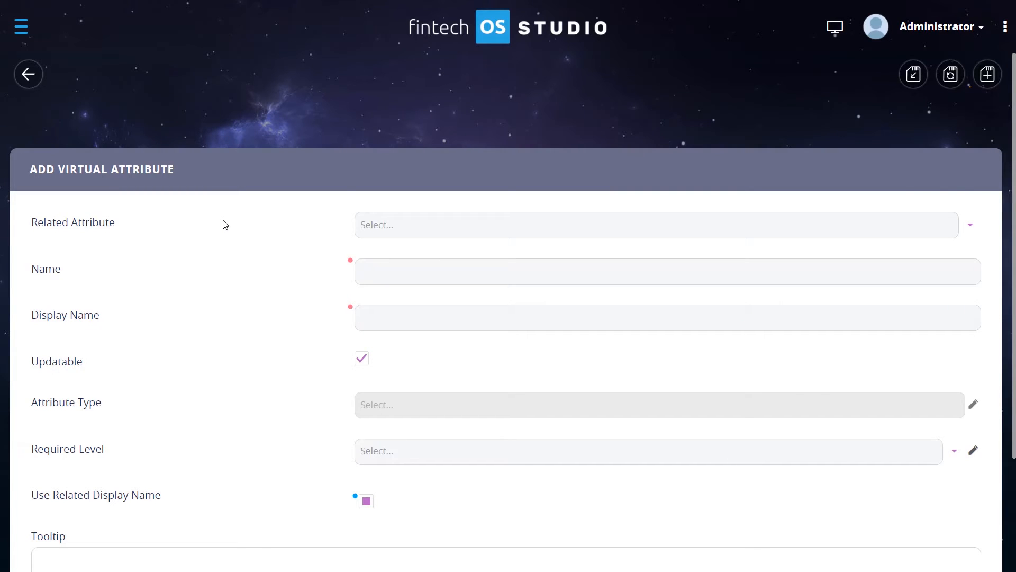
{"action": "scroll", "coordinate": [233, 236], "scroll_direction": "down", "scroll_amount": 3}
{"action": "scroll", "coordinate": [264, 276], "scroll_direction": "up", "scroll_amount": 3}
- Choose Cover Time Family as the new virtual attribute's related attribute
{"action": "left_click", "coordinate": [970, 225]}
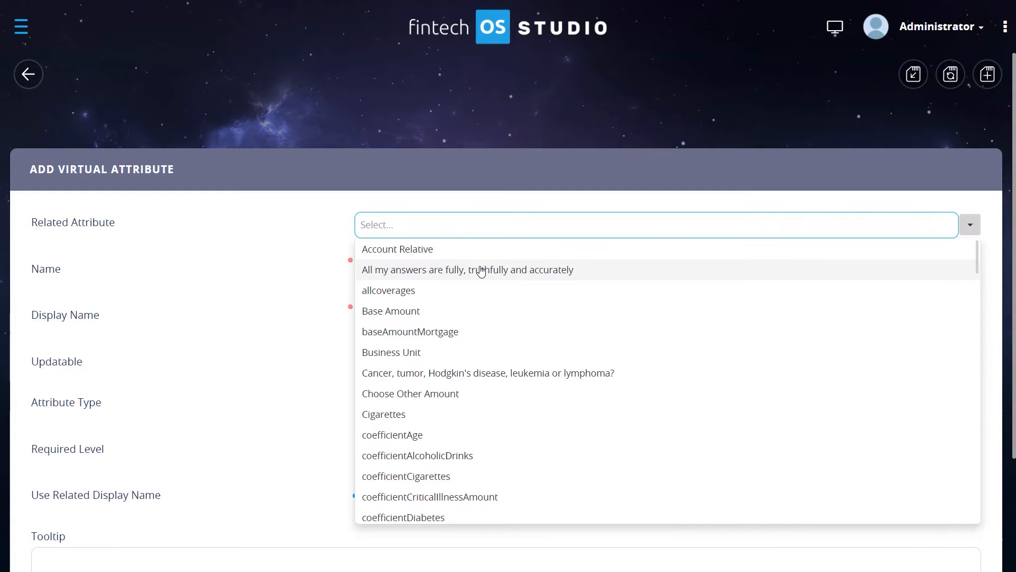
{"action": "scroll", "coordinate": [482, 271], "scroll_direction": "down", "scroll_amount": 20}
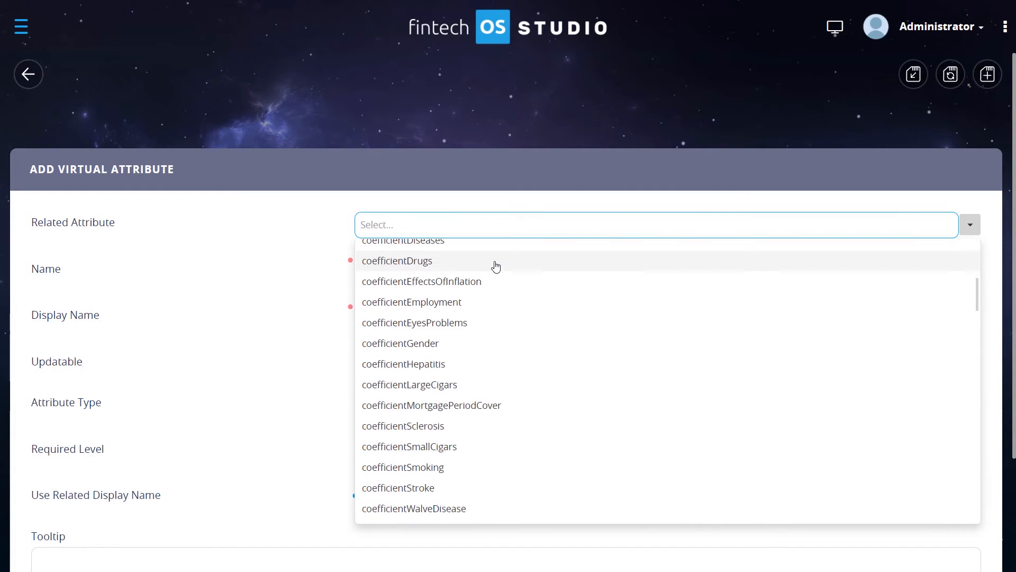
{"action": "scroll", "coordinate": [481, 333], "scroll_direction": "down", "scroll_amount": 8}
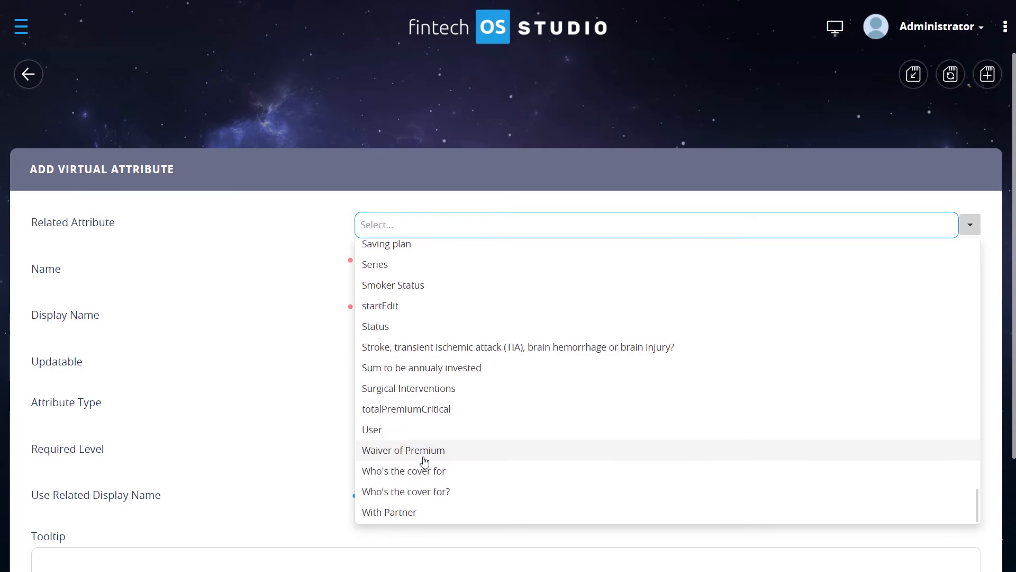
{"action": "scroll", "coordinate": [426, 461], "scroll_direction": "up", "scroll_amount": 20}
{"action": "scroll", "coordinate": [426, 460], "scroll_direction": "up", "scroll_amount": 15}
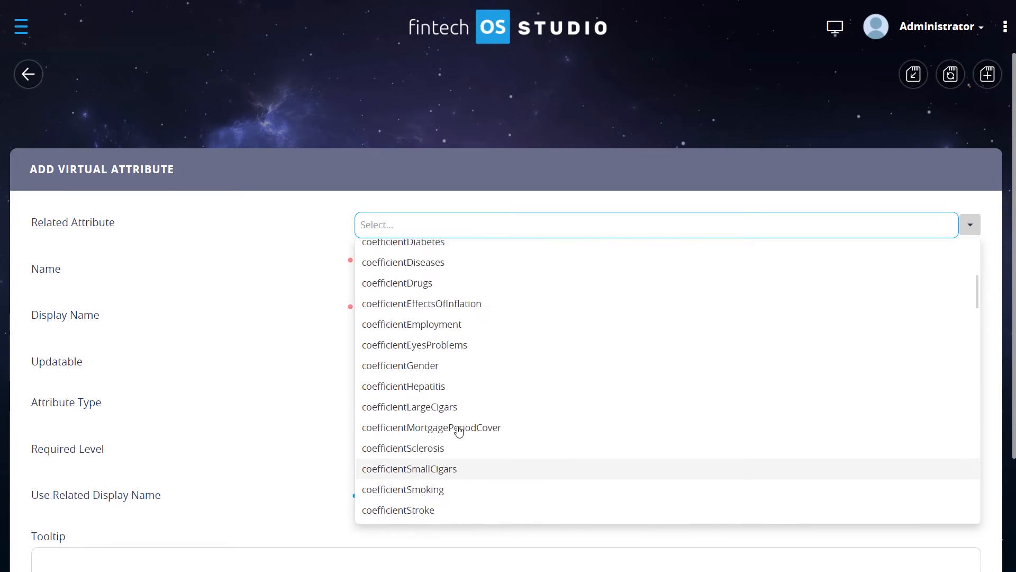
{"action": "scroll", "coordinate": [483, 336], "scroll_direction": "down", "scroll_amount": 10}
{"action": "scroll", "coordinate": [481, 335], "scroll_direction": "down", "scroll_amount": 12}
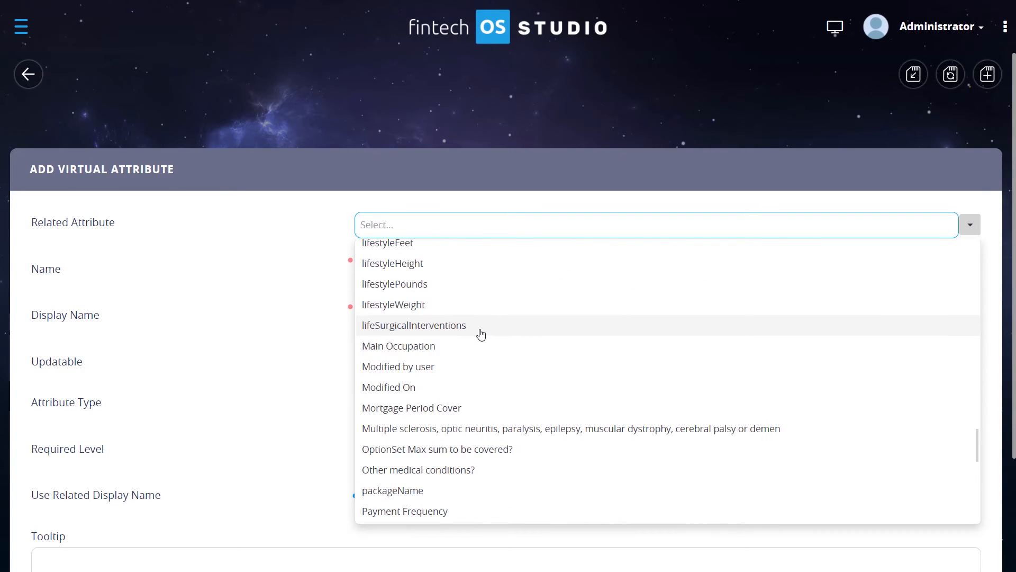
{"action": "scroll", "coordinate": [479, 339], "scroll_direction": "up", "scroll_amount": 8}
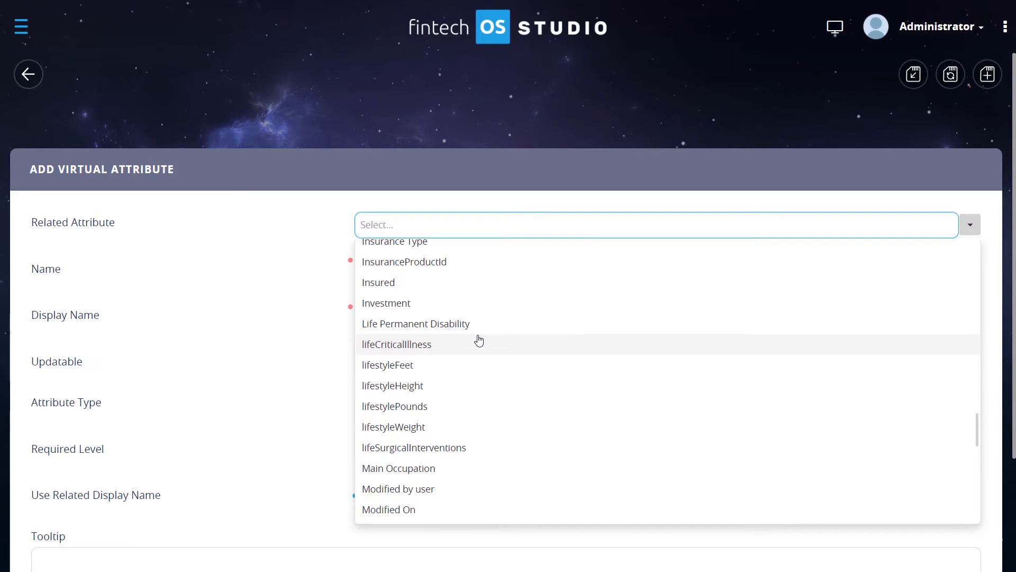
{"action": "scroll", "coordinate": [478, 340], "scroll_direction": "down", "scroll_amount": 8}
{"action": "scroll", "coordinate": [479, 340], "scroll_direction": "up", "scroll_amount": 15}
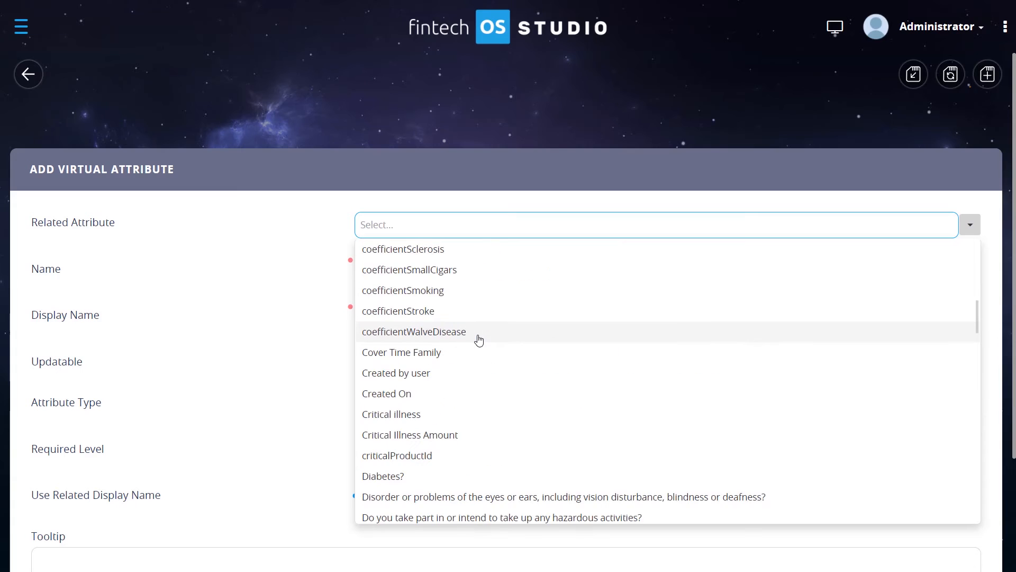
{"action": "scroll", "coordinate": [479, 339], "scroll_direction": "up", "scroll_amount": 2}
{"action": "scroll", "coordinate": [477, 338], "scroll_direction": "down", "scroll_amount": 2}
{"action": "left_click", "coordinate": [445, 353]}
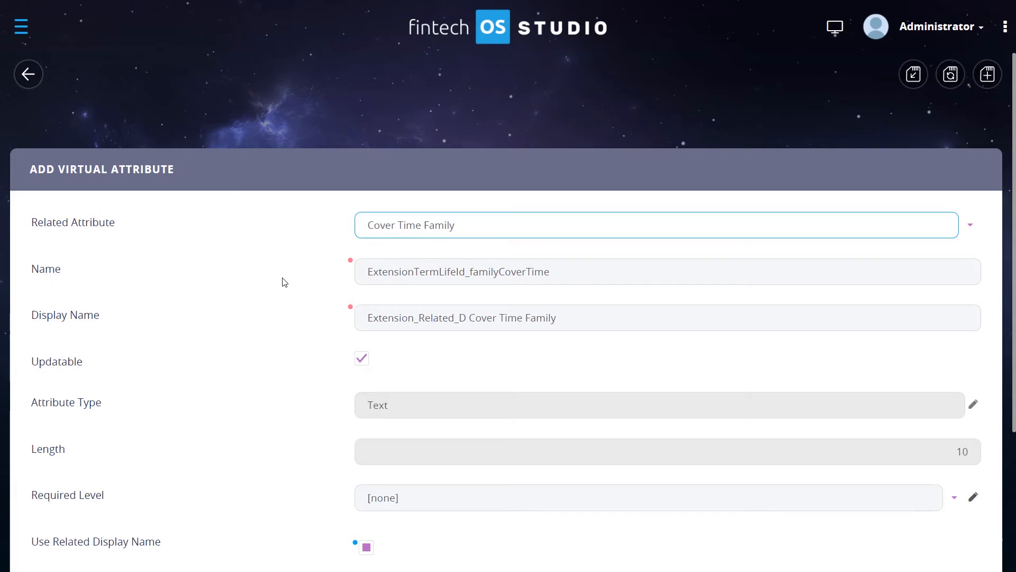
- Review the virtual attribute's generated name, display name, type and other settings
{"action": "scroll", "coordinate": [284, 281], "scroll_direction": "down", "scroll_amount": 2}
{"action": "scroll", "coordinate": [283, 281], "scroll_direction": "up", "scroll_amount": 1}
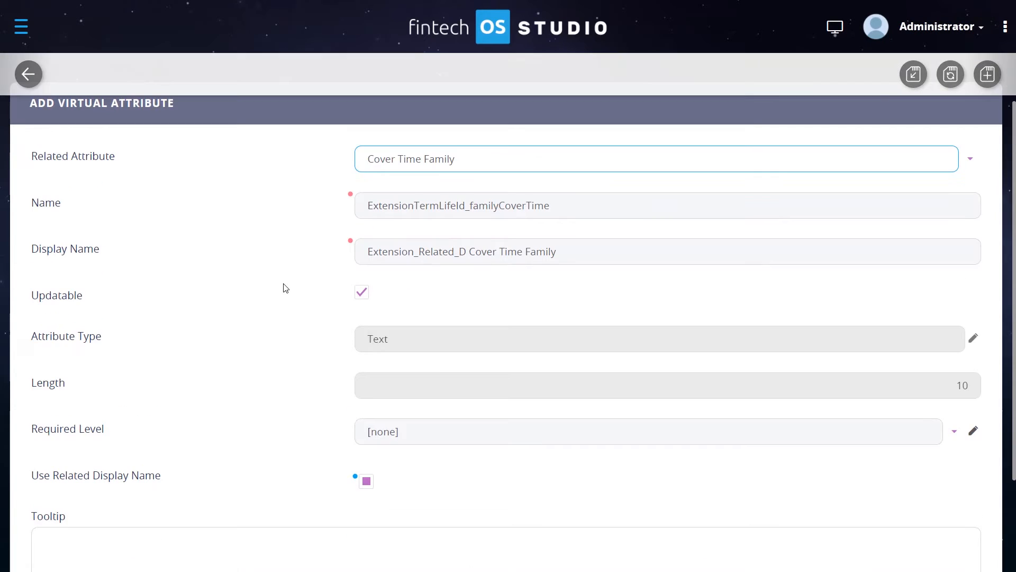
{"action": "double_click", "coordinate": [367, 345]}
{"action": "left_click", "coordinate": [328, 340]}
{"action": "scroll", "coordinate": [328, 340], "scroll_direction": "up", "scroll_amount": 1}
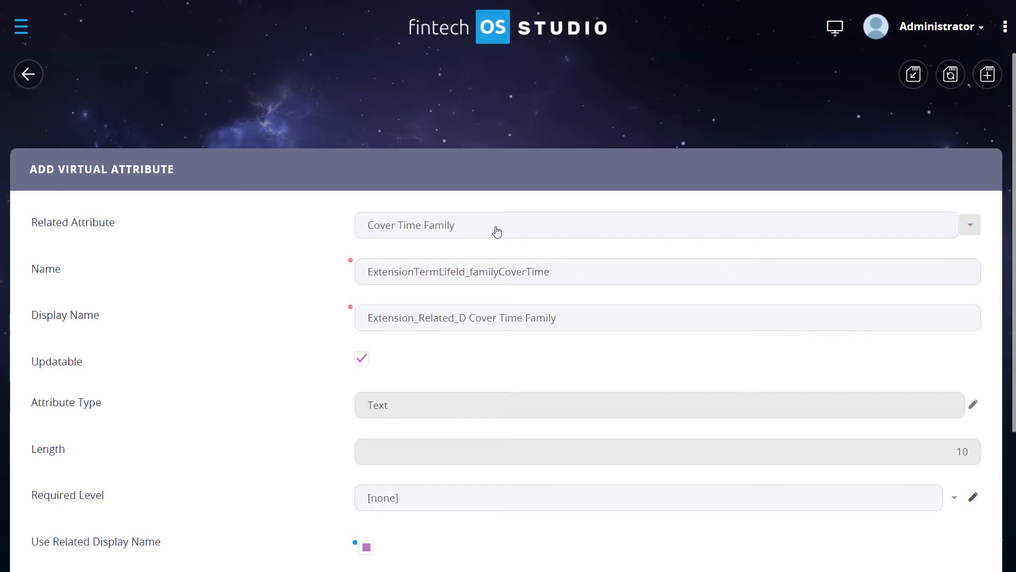
{"action": "left_click_drag", "start_coordinate": [496, 231], "coordinate": [341, 232]}
{"action": "left_click", "coordinate": [311, 250]}
{"action": "scroll", "coordinate": [311, 249], "scroll_direction": "down", "scroll_amount": 1}
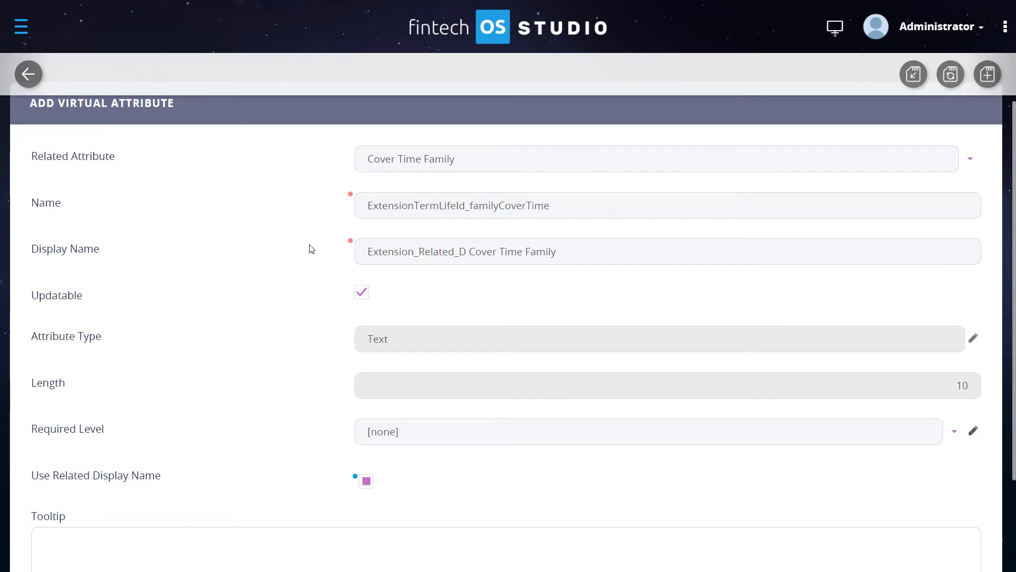
{"action": "scroll", "coordinate": [311, 249], "scroll_direction": "down", "scroll_amount": 1}
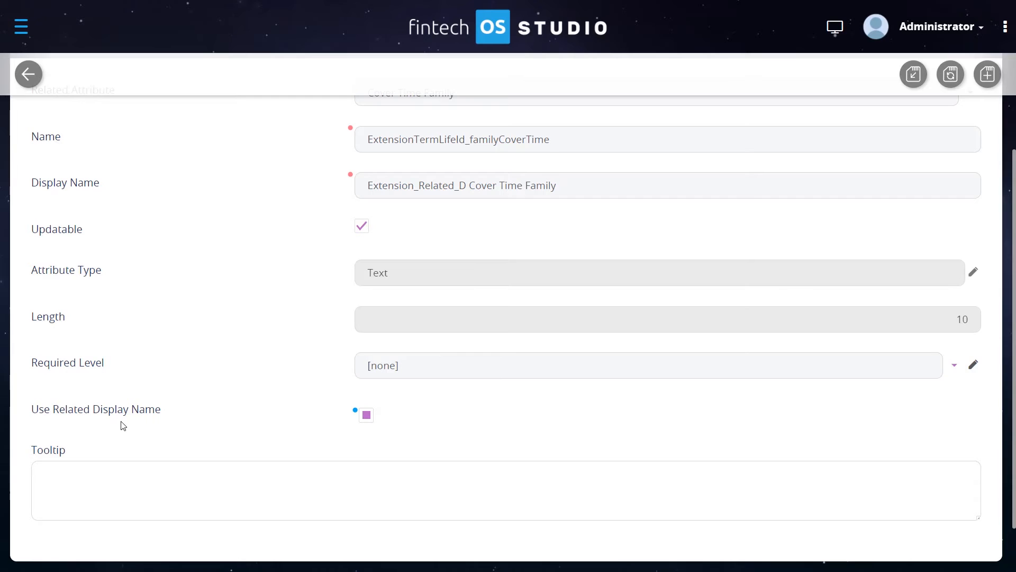
{"action": "scroll", "coordinate": [224, 451], "scroll_direction": "down", "scroll_amount": 1}
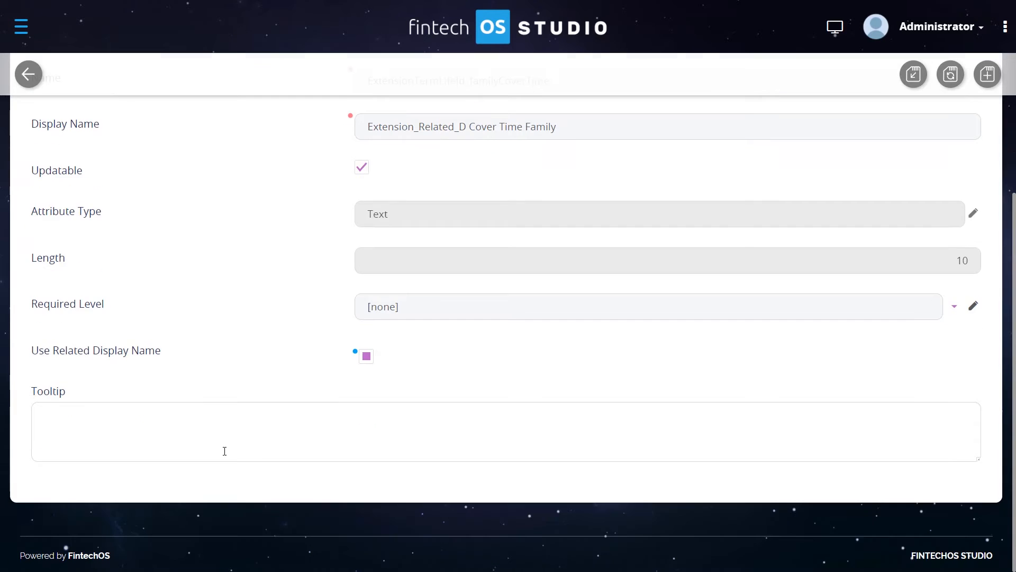
{"action": "scroll", "coordinate": [194, 387], "scroll_direction": "up", "scroll_amount": 2}
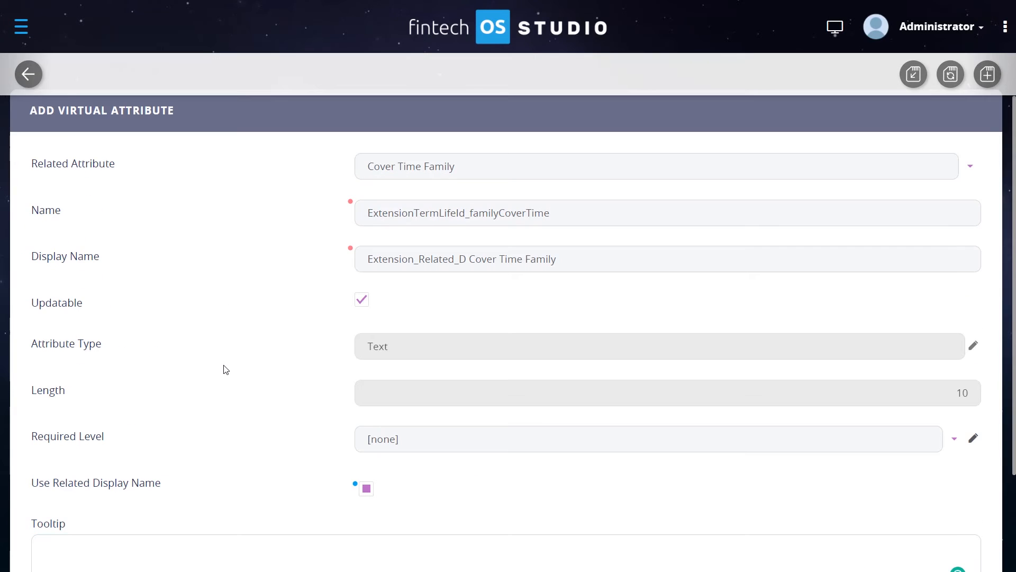
{"action": "scroll", "coordinate": [225, 368], "scroll_direction": "up", "scroll_amount": 1}
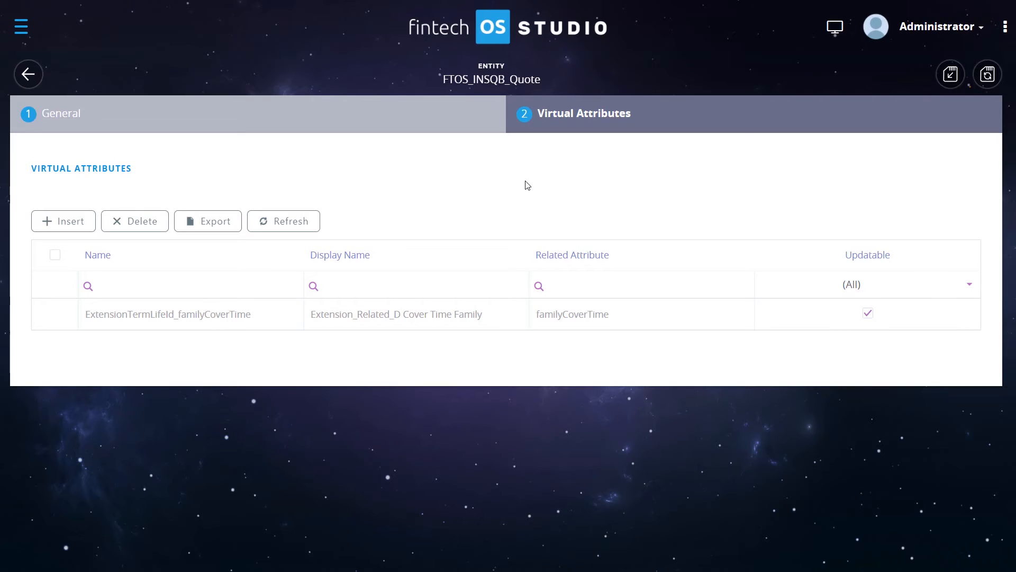
- Insert a new entity extension and set its extension type to One to One
{"action": "left_click", "coordinate": [313, 131]}
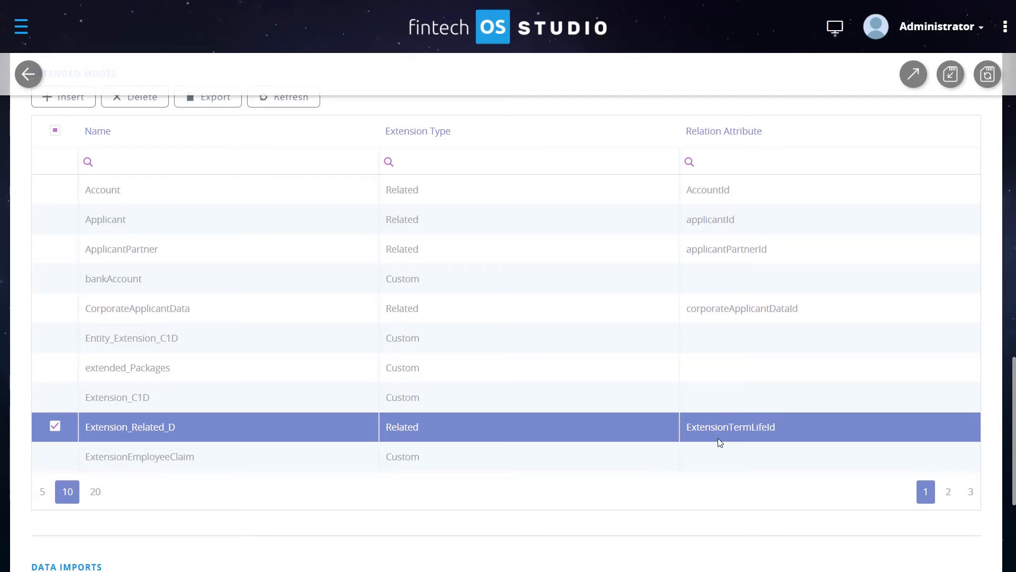
{"action": "scroll", "coordinate": [718, 437], "scroll_direction": "up", "scroll_amount": 1}
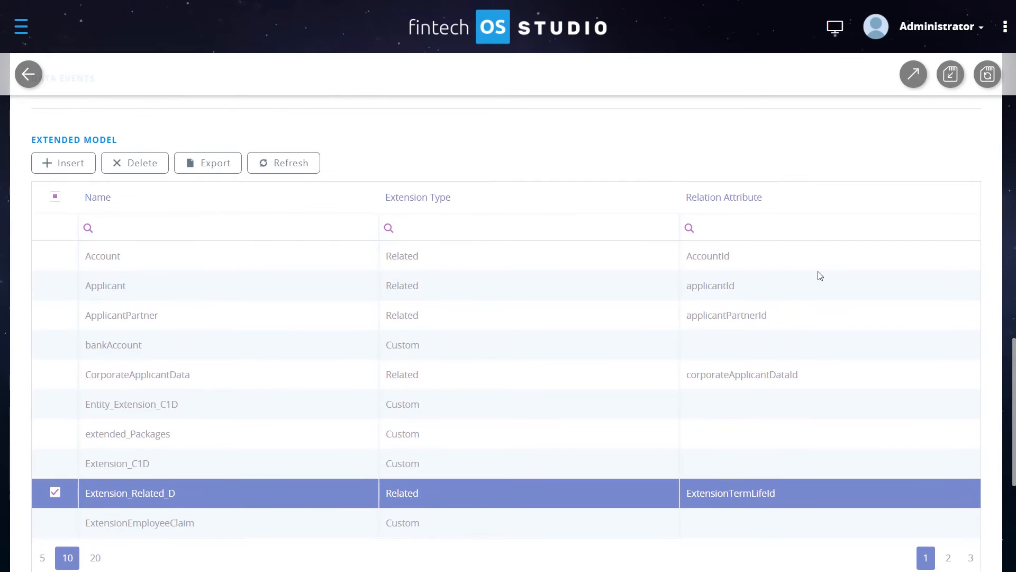
{"action": "left_click", "coordinate": [63, 164]}
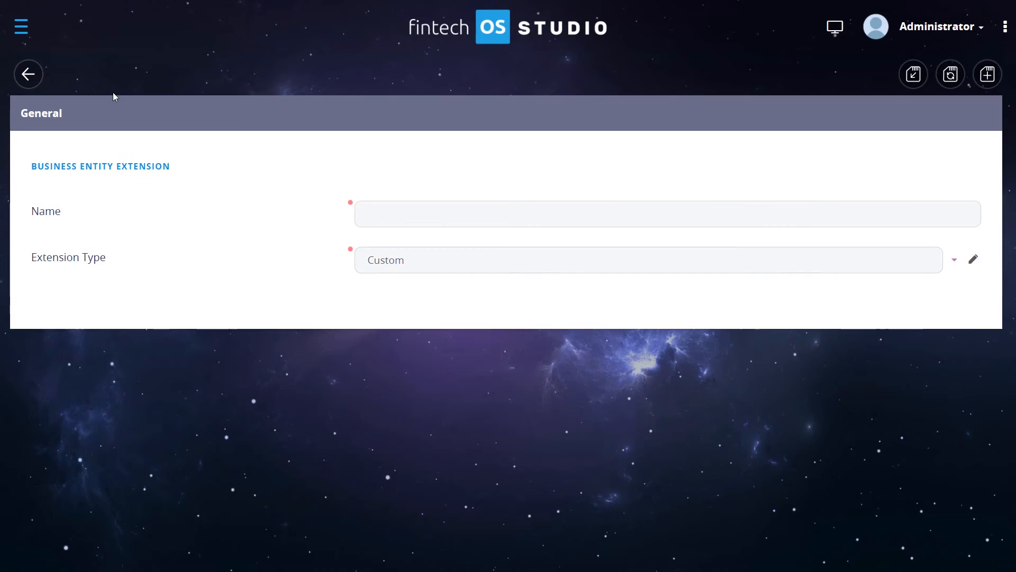
{"action": "left_click", "coordinate": [955, 262]}
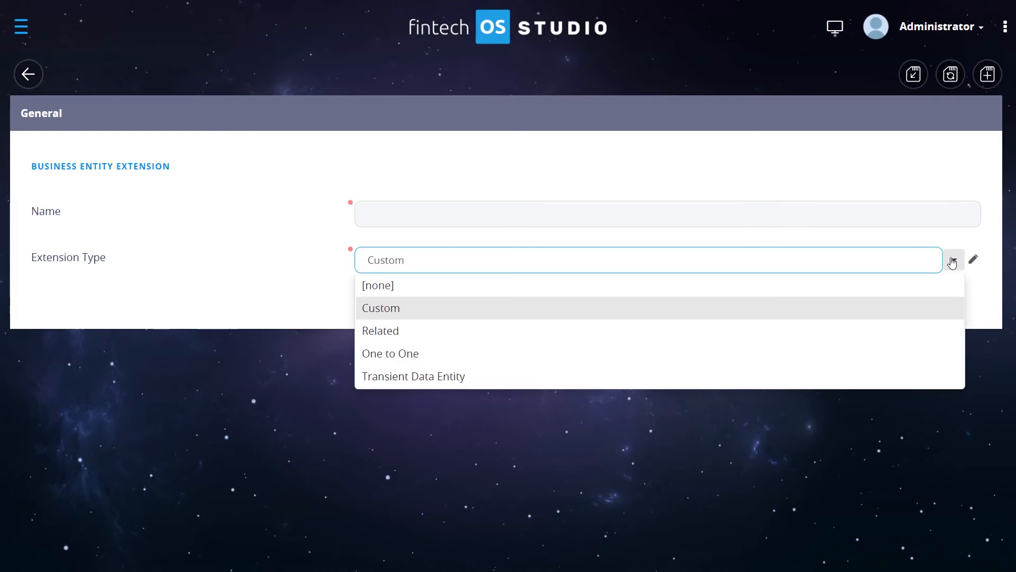
{"action": "left_click", "coordinate": [462, 360]}
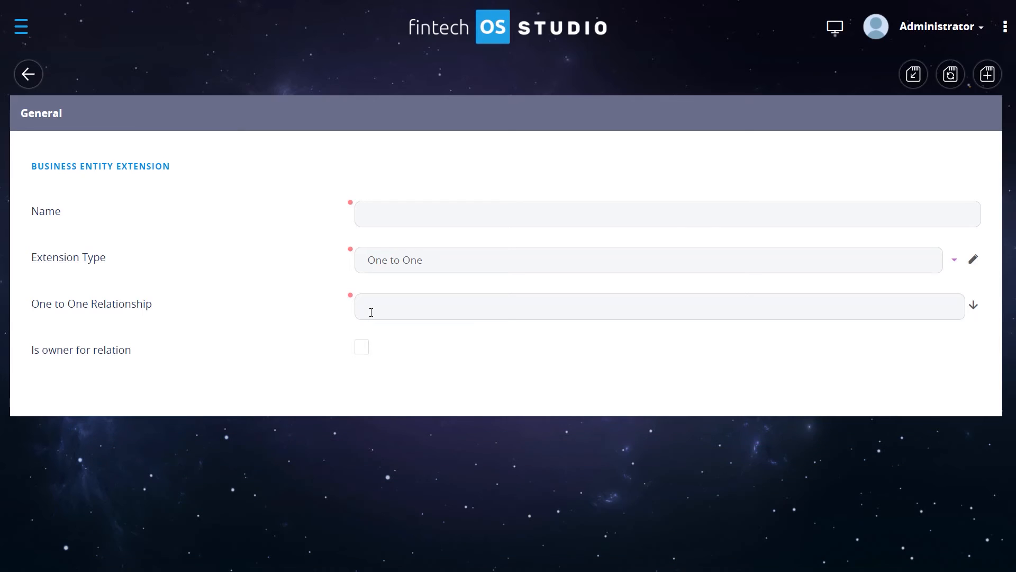
- Pick FTOS_INSGB_SelectedPackages_quoteId_FTOS_INSQB_Quote as the extension's one to one relationship
{"action": "left_click", "coordinate": [975, 313]}
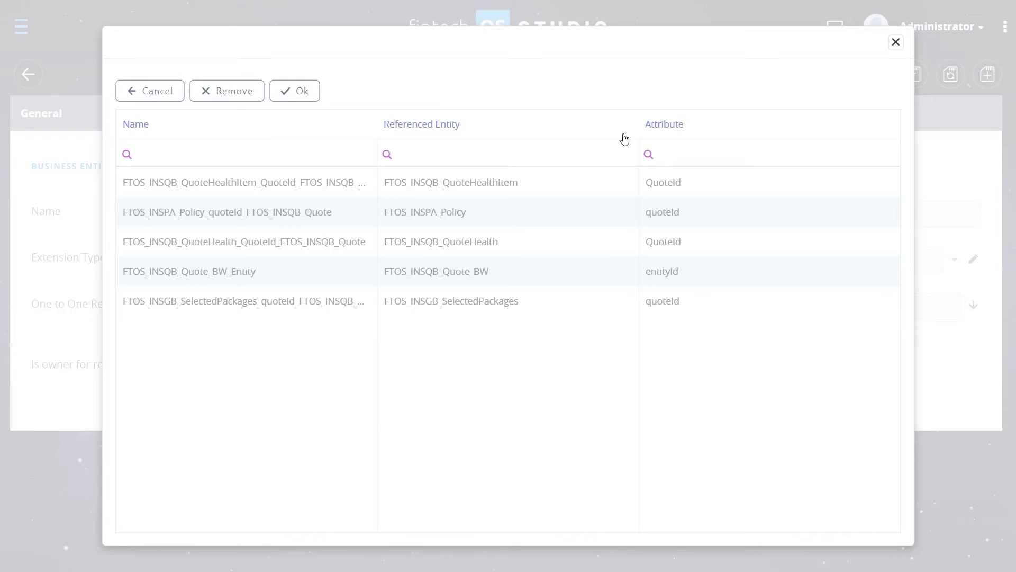
{"action": "left_click", "coordinate": [447, 181]}
{"action": "left_click", "coordinate": [438, 210]}
{"action": "left_click", "coordinate": [438, 241]}
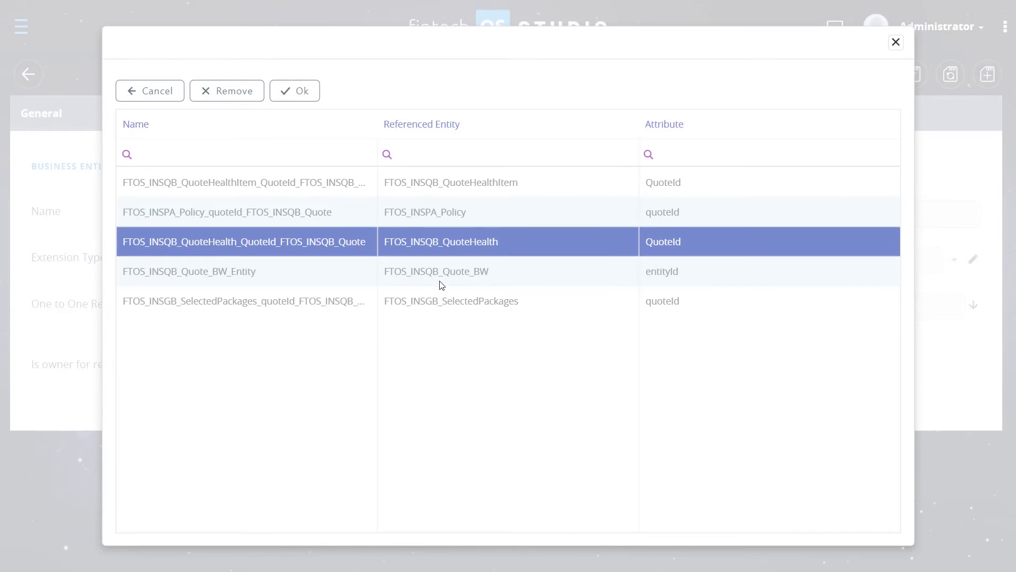
{"action": "left_click", "coordinate": [439, 280]}
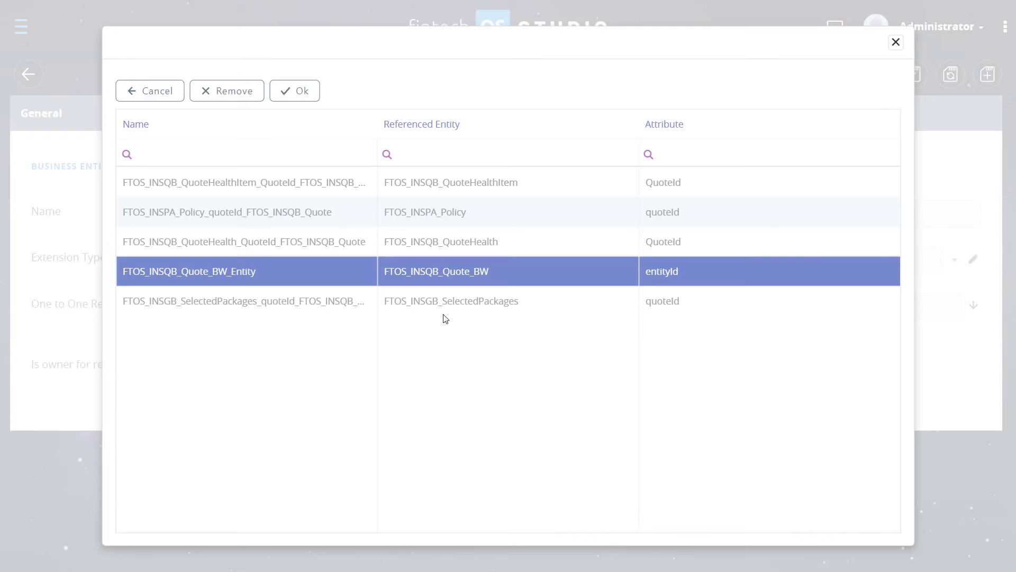
{"action": "mouse_move", "coordinate": [695, 134]}
{"action": "left_mouse_down"}
{"action": "mouse_move", "coordinate": [646, 135]}
{"action": "mouse_move", "coordinate": [712, 140]}
{"action": "left_mouse_up"}
{"action": "left_click", "coordinate": [689, 182]}
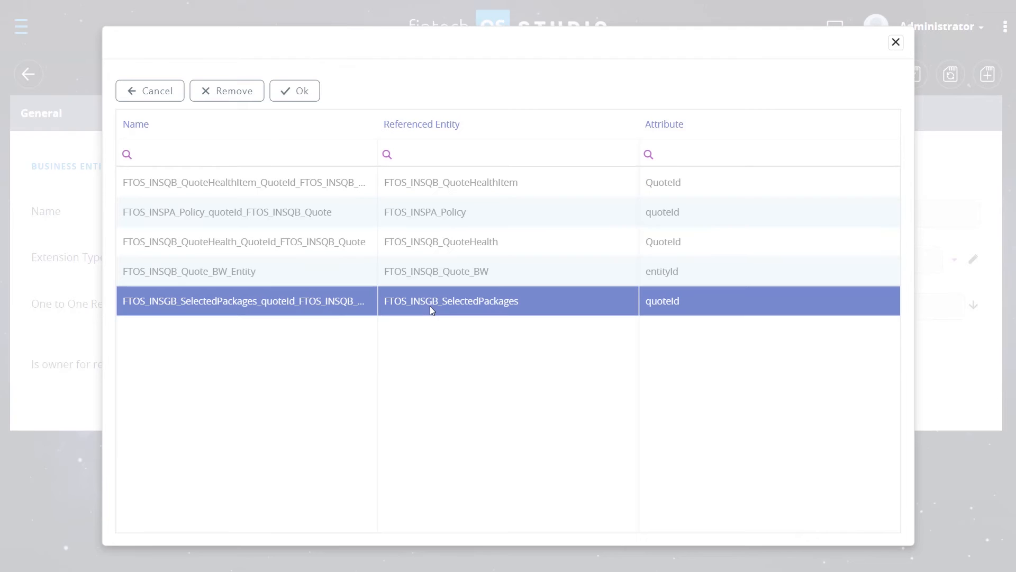
{"action": "left_click", "coordinate": [307, 95]}
- Name the extension Extension_OneToOne_D and save it
{"action": "left_click", "coordinate": [424, 214]}
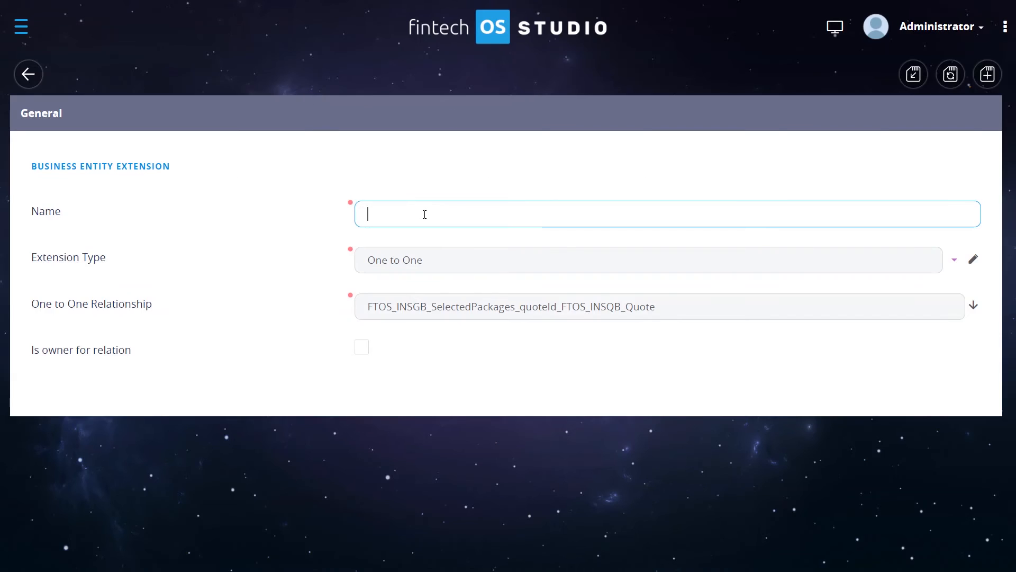
{"action": "type", "text": "Extension_OneToOne_D"}
{"action": "left_click", "coordinate": [951, 78]}
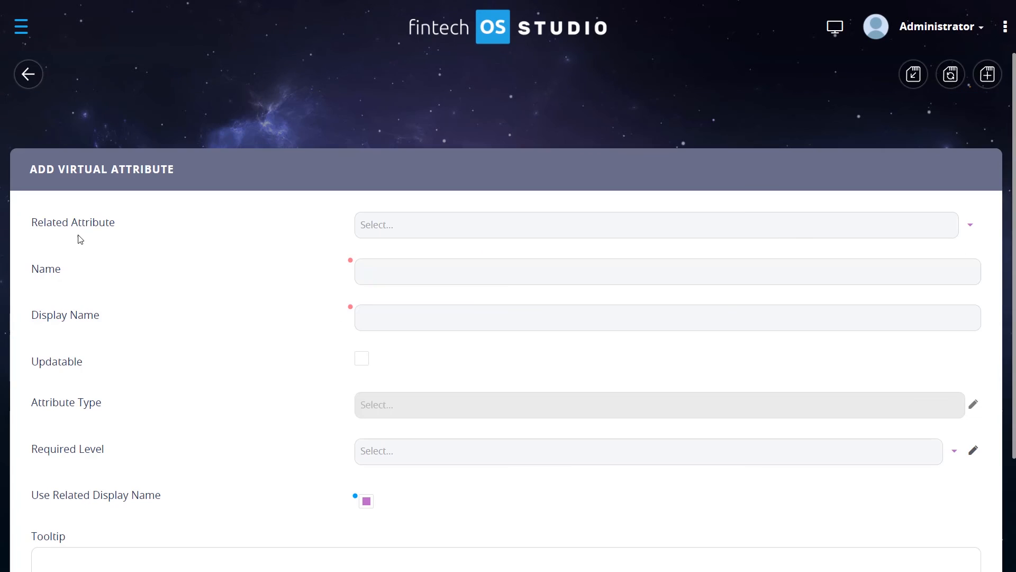
- Add a virtual attribute based on the premiumAmount related attribute and save it
{"action": "left_click", "coordinate": [969, 225]}
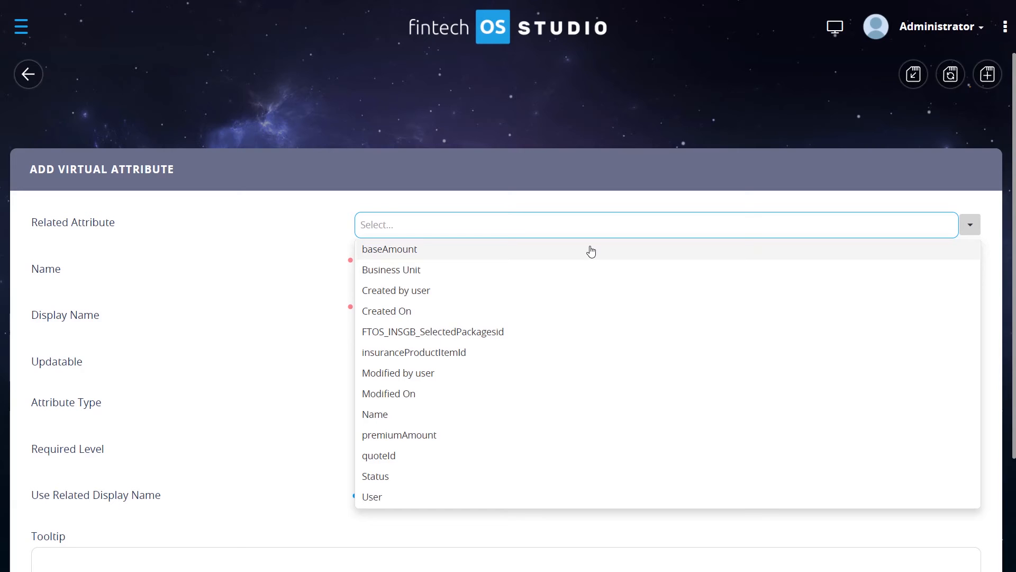
{"action": "left_click", "coordinate": [404, 442]}
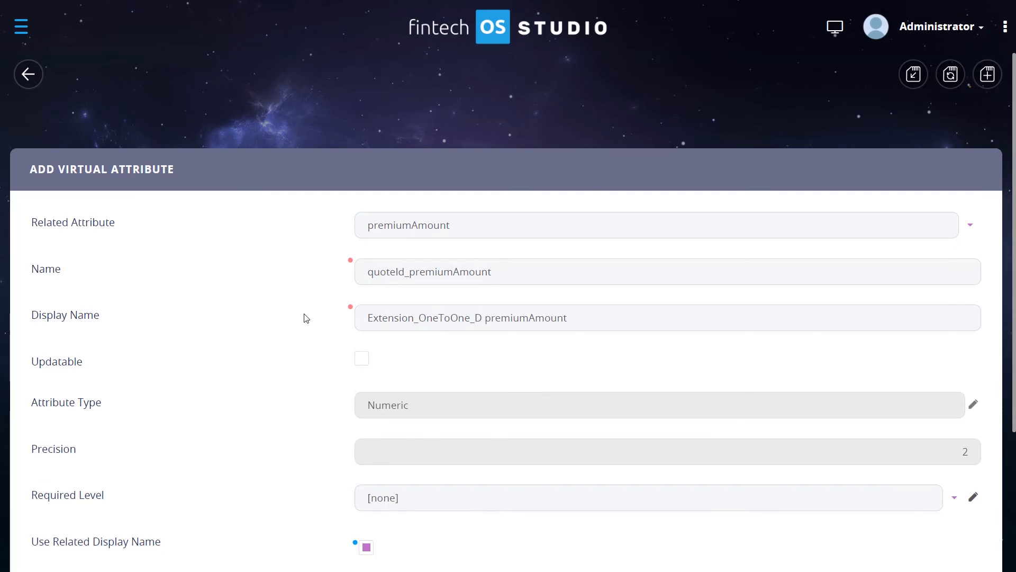
{"action": "scroll", "coordinate": [306, 317], "scroll_direction": "down", "scroll_amount": 1}
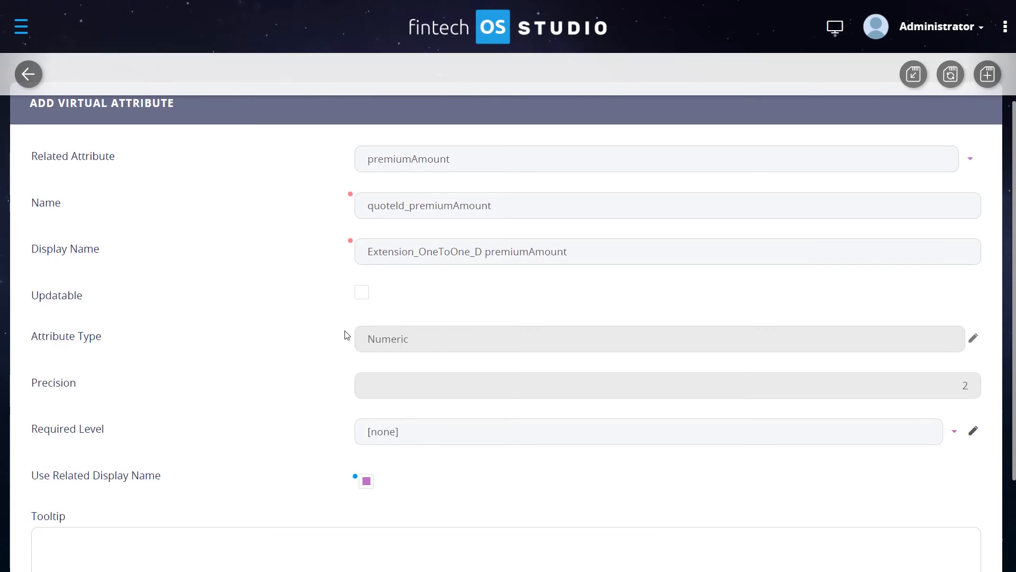
{"action": "scroll", "coordinate": [170, 250], "scroll_direction": "down", "scroll_amount": 2}
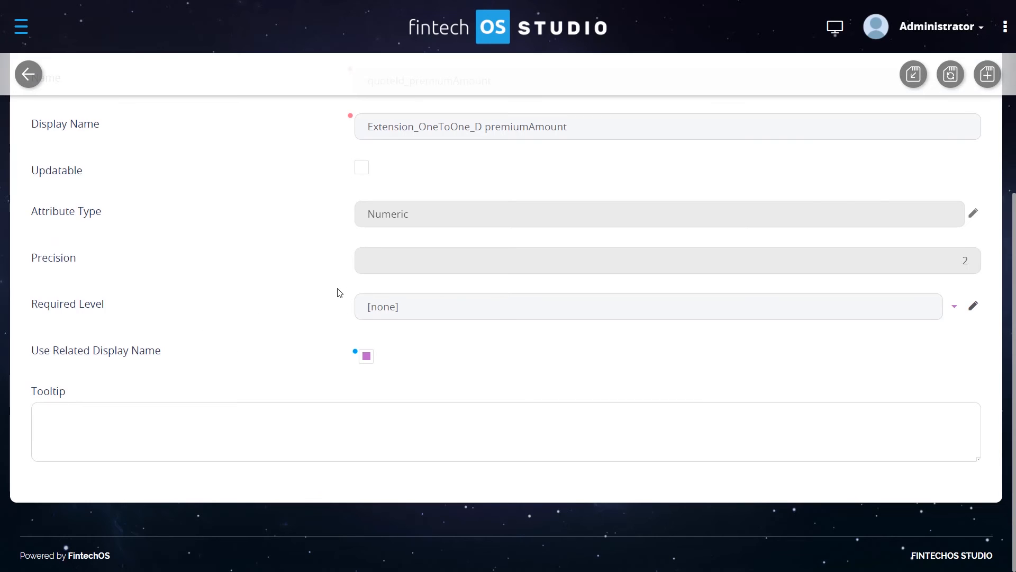
{"action": "scroll", "coordinate": [337, 297], "scroll_direction": "up", "scroll_amount": 3}
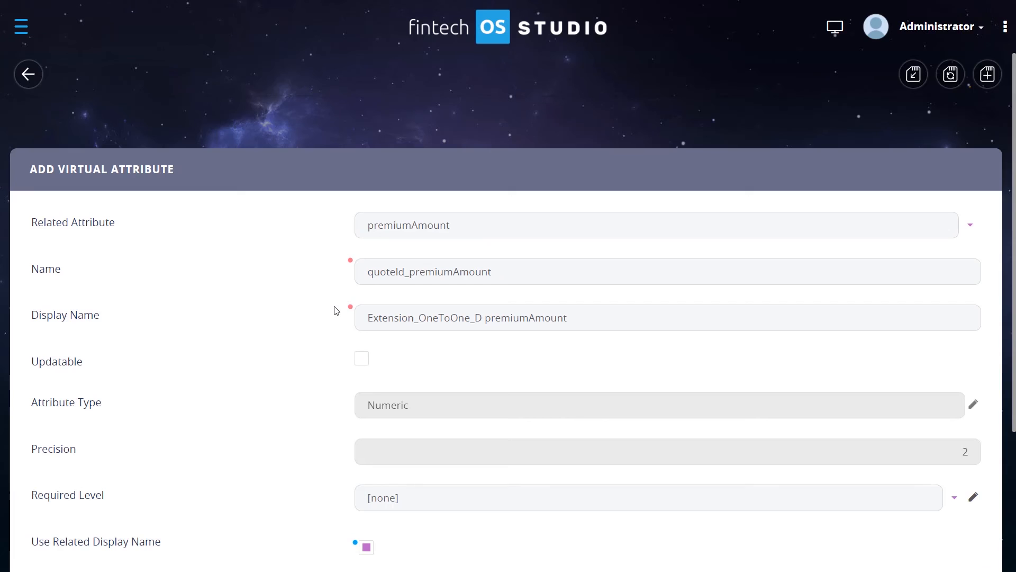
{"action": "left_click", "coordinate": [912, 77]}
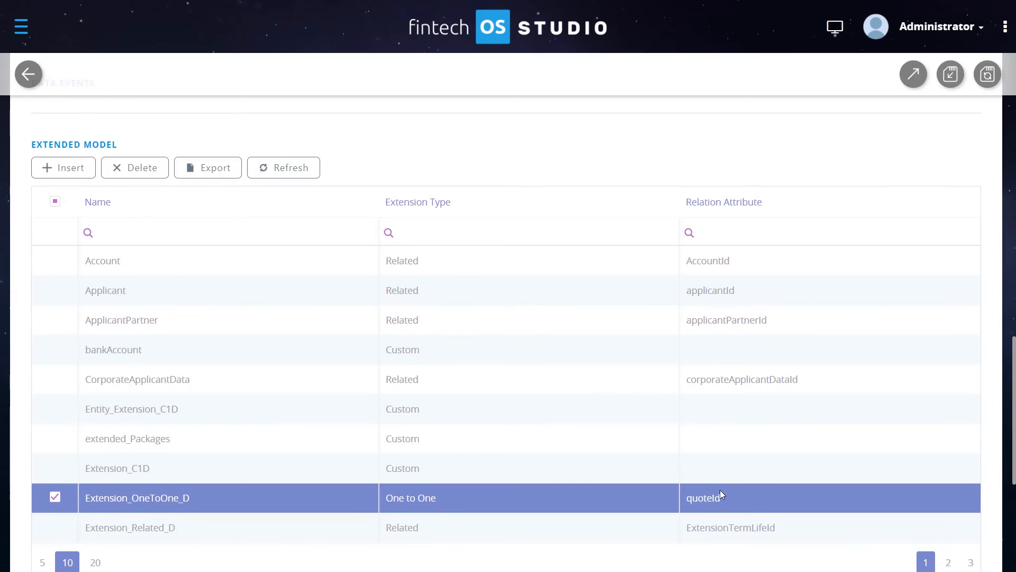
- Insert a new entity extension of type Transient Data Entity and choose ExternalHealthData as its transient data entity
{"action": "scroll", "coordinate": [718, 488], "scroll_direction": "up", "scroll_amount": 1}
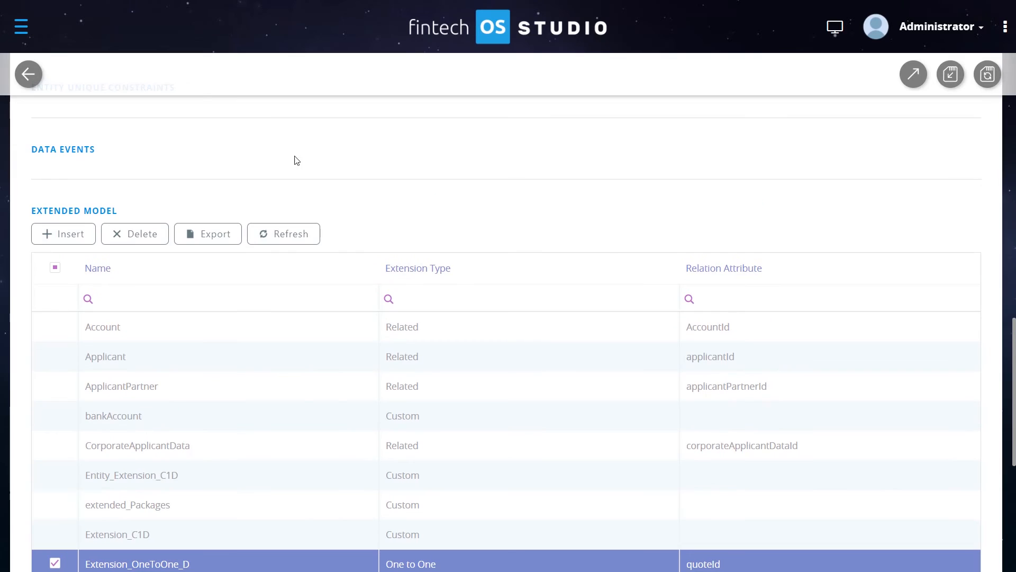
{"action": "left_click", "coordinate": [64, 237]}
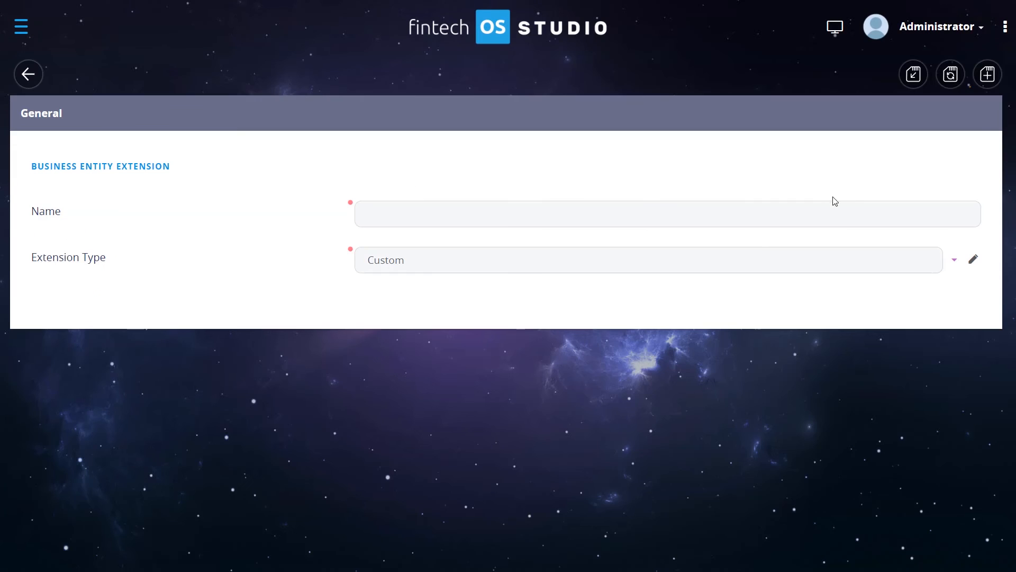
{"action": "left_click", "coordinate": [953, 260]}
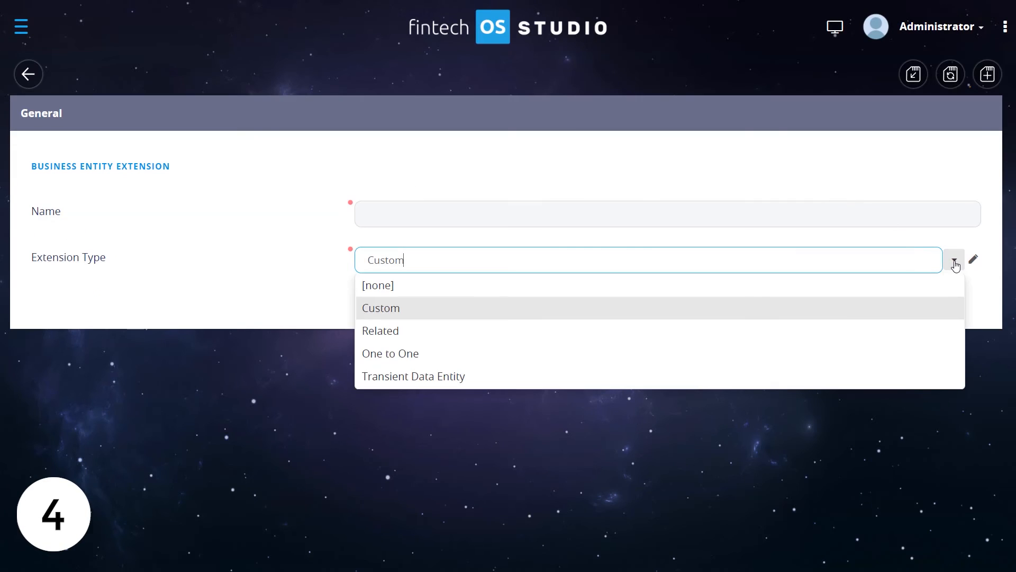
{"action": "left_click", "coordinate": [434, 377]}
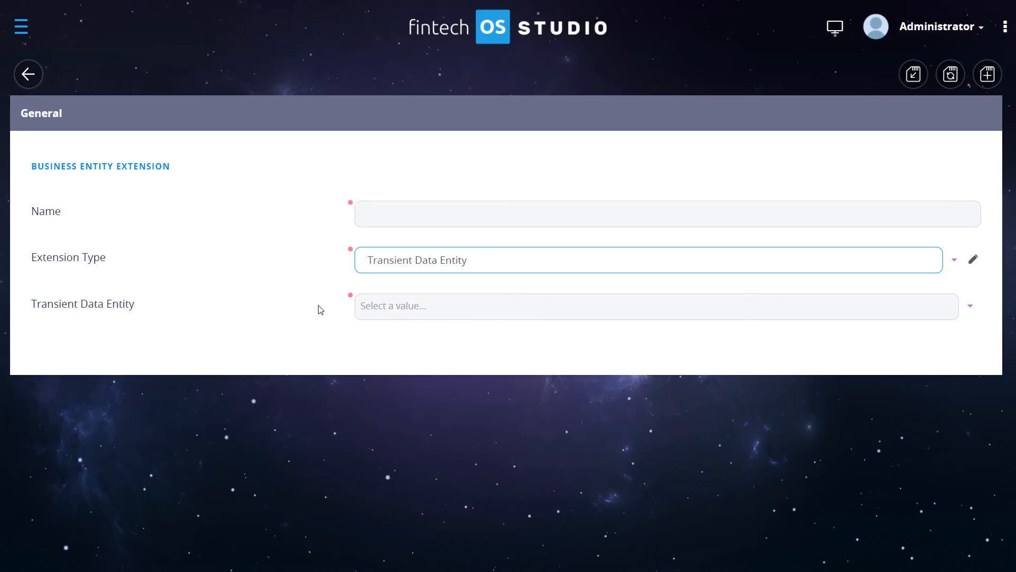
{"action": "left_click", "coordinate": [969, 309]}
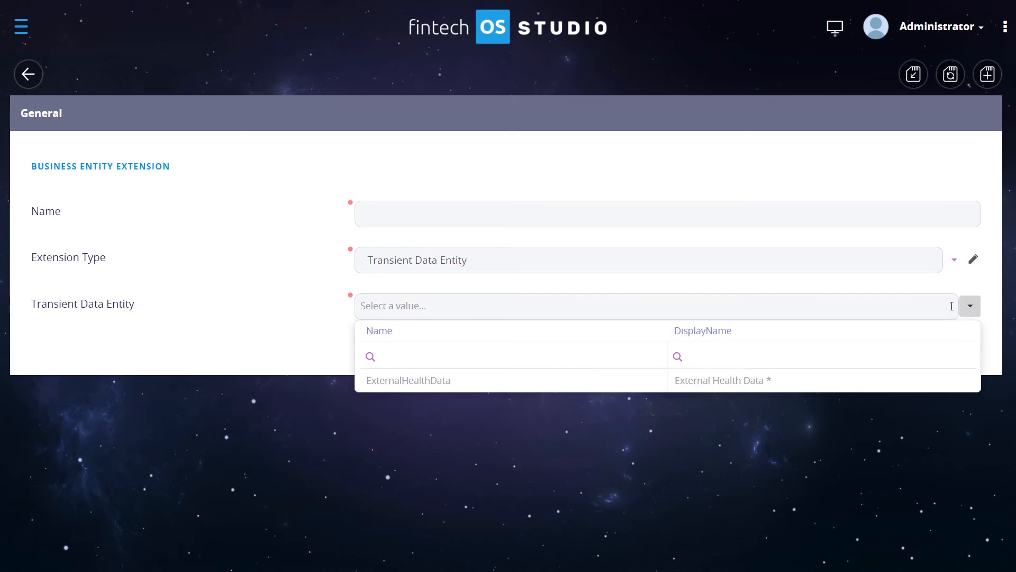
{"action": "left_click", "coordinate": [704, 379]}
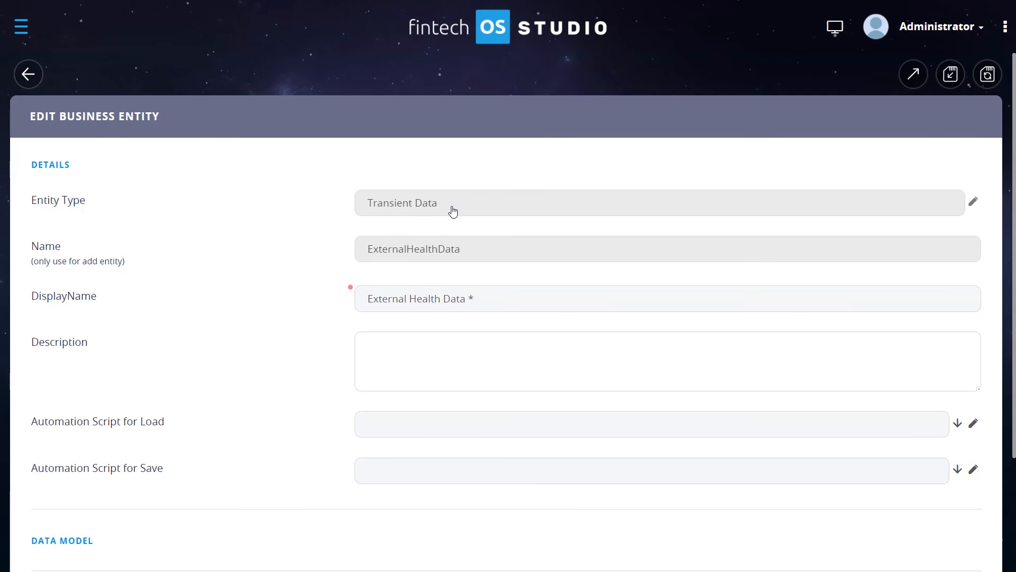
- Examine the ExternalHealthData transient entity's details and automation script fields
{"action": "mouse_move", "coordinate": [451, 211]}
{"action": "left_mouse_down"}
{"action": "mouse_move", "coordinate": [356, 215]}
{"action": "mouse_move", "coordinate": [445, 206]}
{"action": "left_mouse_up"}
{"action": "left_click", "coordinate": [444, 208]}
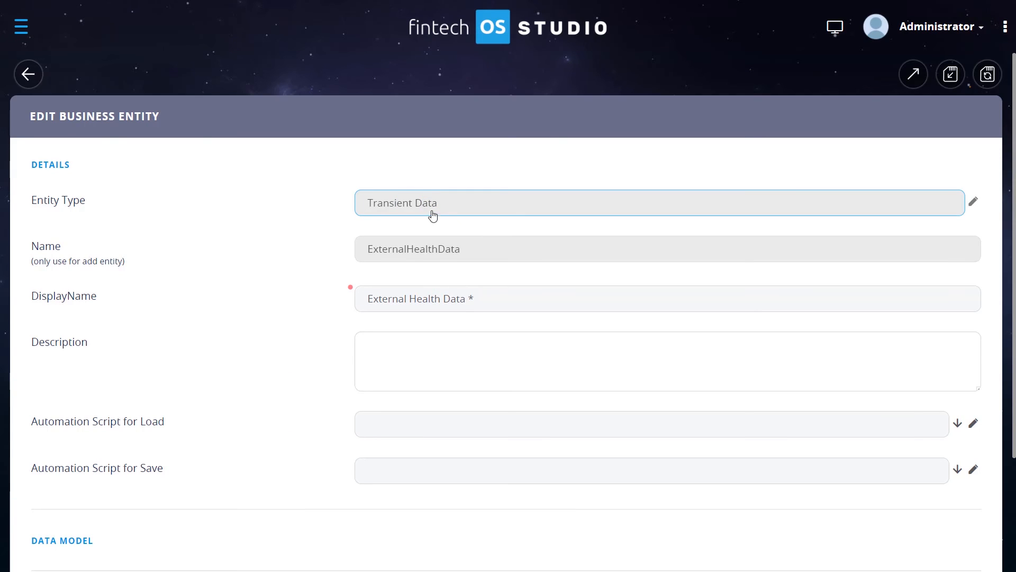
{"action": "scroll", "coordinate": [306, 272], "scroll_direction": "down", "scroll_amount": 2}
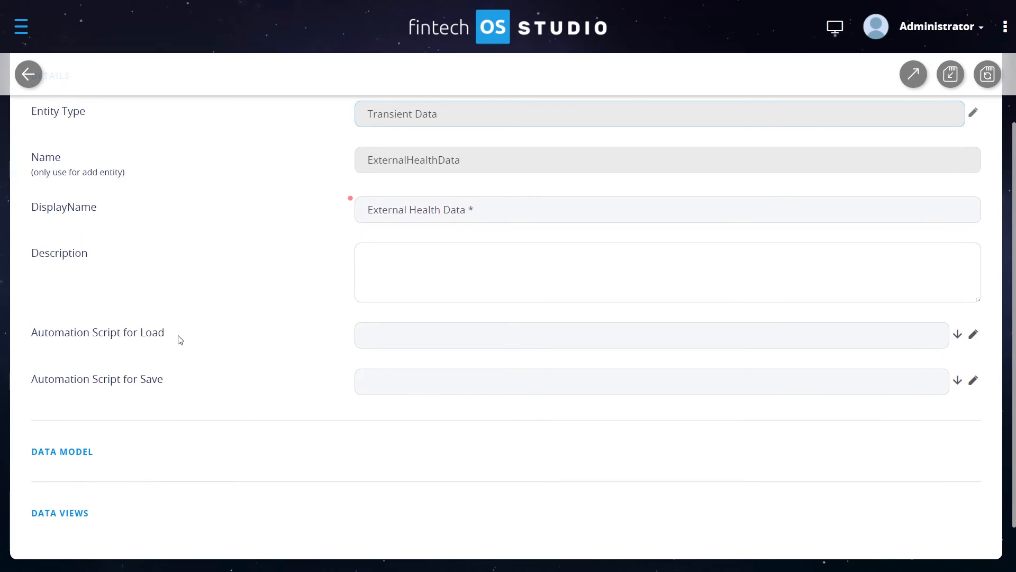
{"action": "left_click_drag", "start_coordinate": [180, 338], "coordinate": [195, 324]}
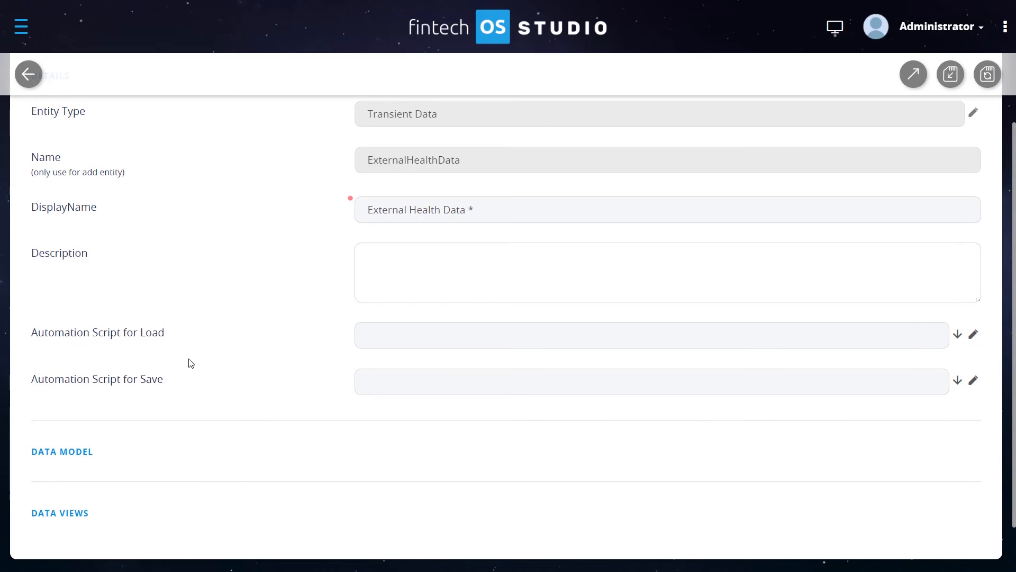
{"action": "mouse_move", "coordinate": [179, 386]}
{"action": "left_mouse_down"}
{"action": "mouse_move", "coordinate": [22, 385]}
{"action": "mouse_move", "coordinate": [188, 394]}
{"action": "left_mouse_up"}
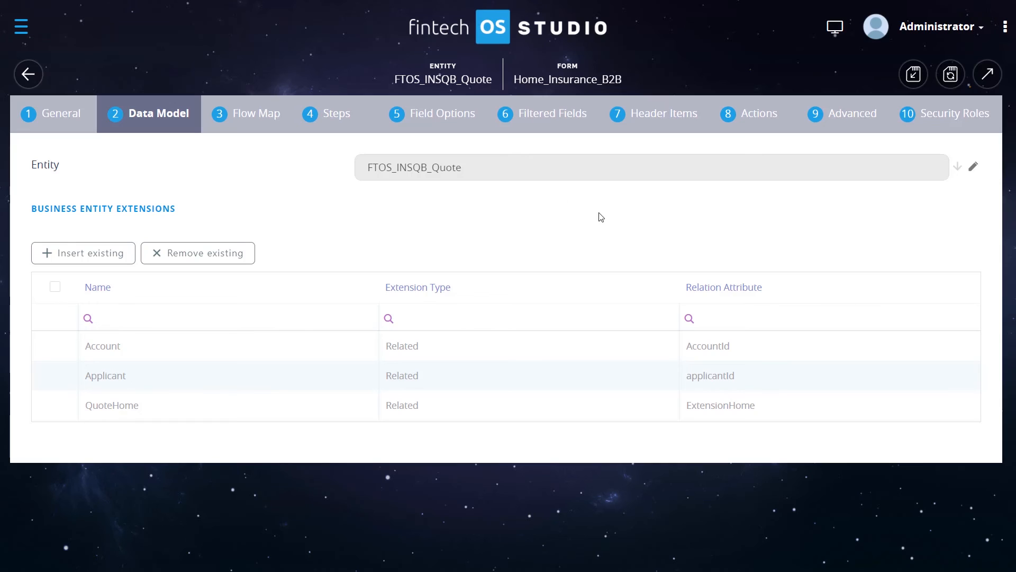
- Insert existing extensions Extension_C1D and Extension_Related_D into the Home_Insurance_B2B form's data model
{"action": "mouse_move", "coordinate": [464, 169]}
{"action": "left_mouse_down"}
{"action": "mouse_move", "coordinate": [363, 170]}
{"action": "mouse_move", "coordinate": [471, 175]}
{"action": "left_mouse_up"}
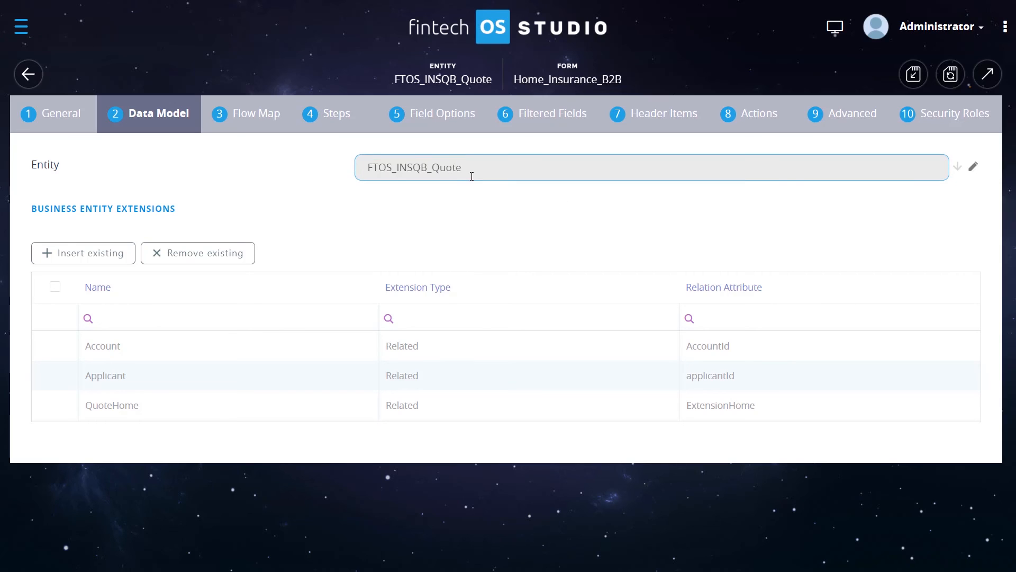
{"action": "left_click", "coordinate": [469, 191]}
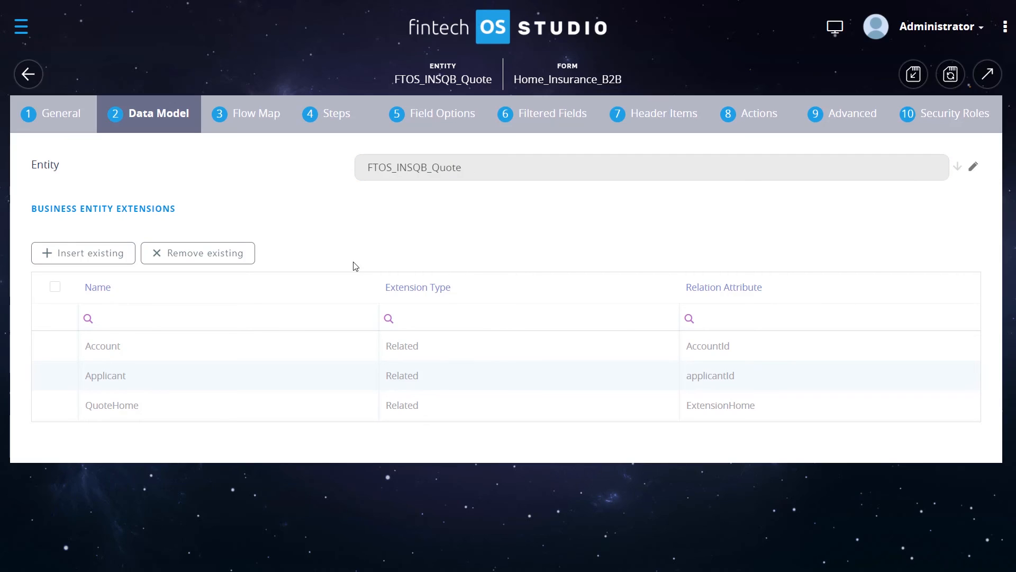
{"action": "left_click", "coordinate": [87, 259]}
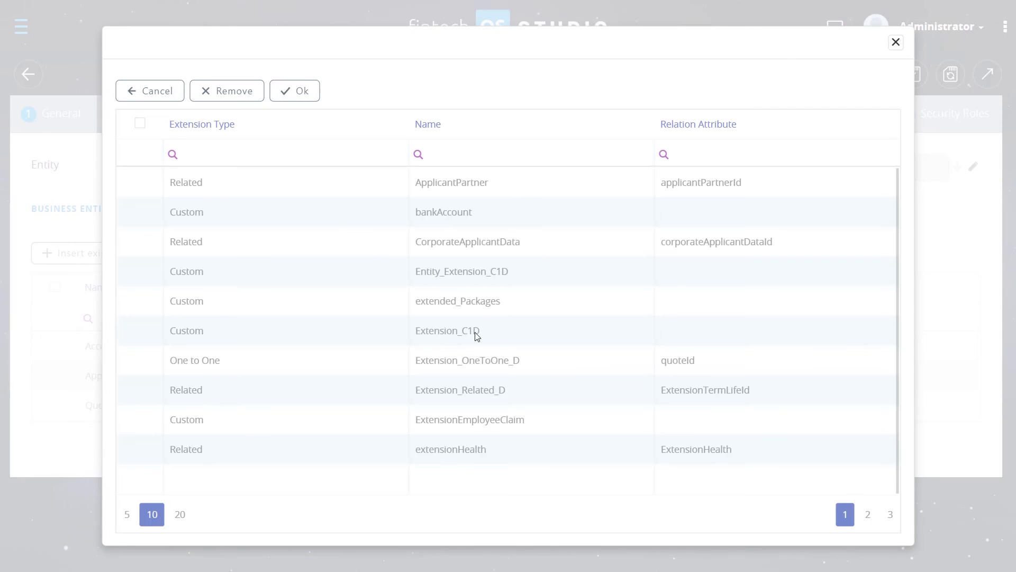
{"action": "left_click", "coordinate": [477, 337]}
{"action": "left_click", "coordinate": [504, 365]}
{"action": "left_click", "coordinate": [513, 390]}
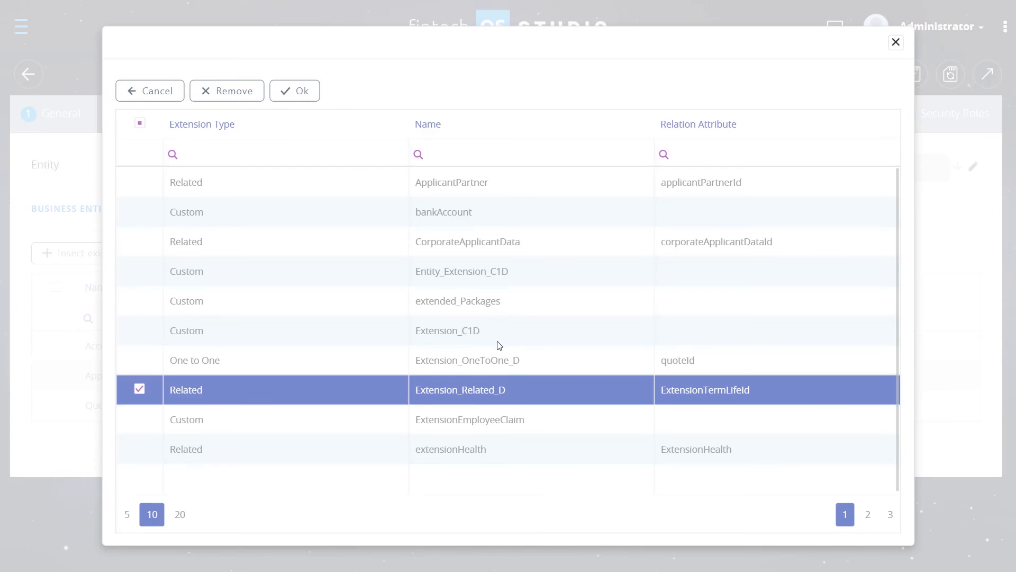
{"action": "left_click", "coordinate": [496, 339]}
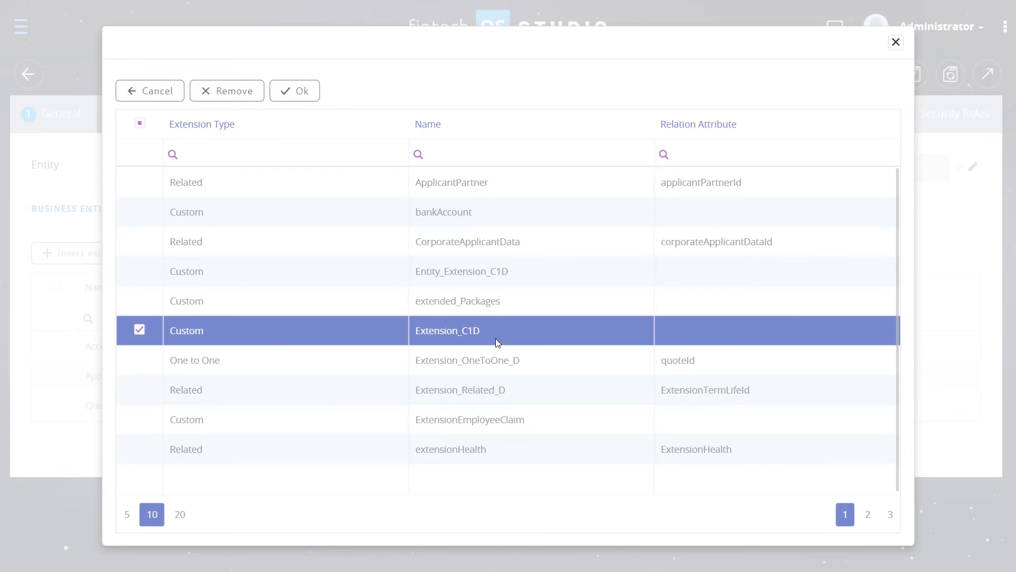
{"action": "double_click", "coordinate": [490, 389]}
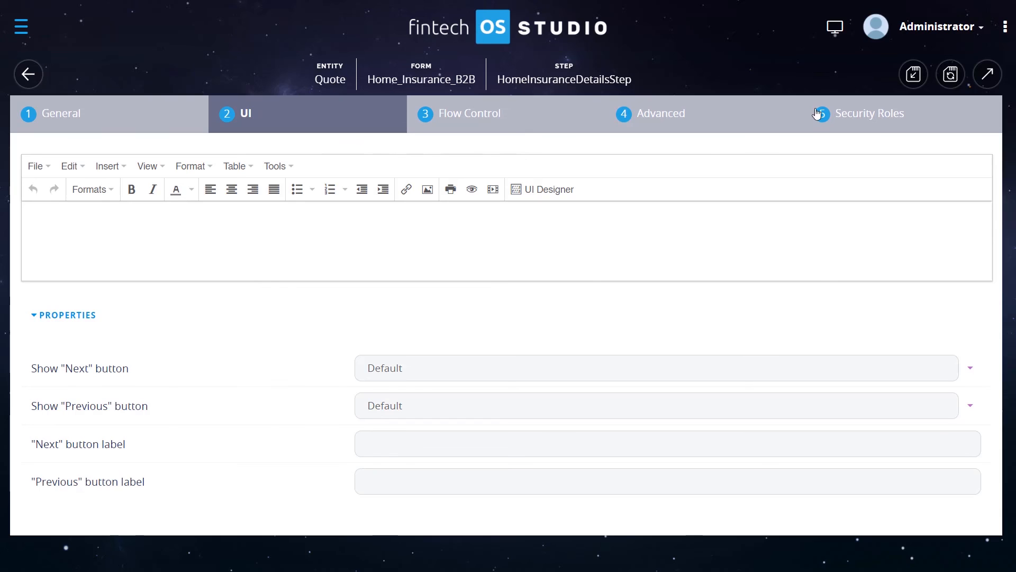
- Open the step's UI Designer and insert a 1 Attribute Column Responsive row
{"action": "left_click", "coordinate": [542, 197]}
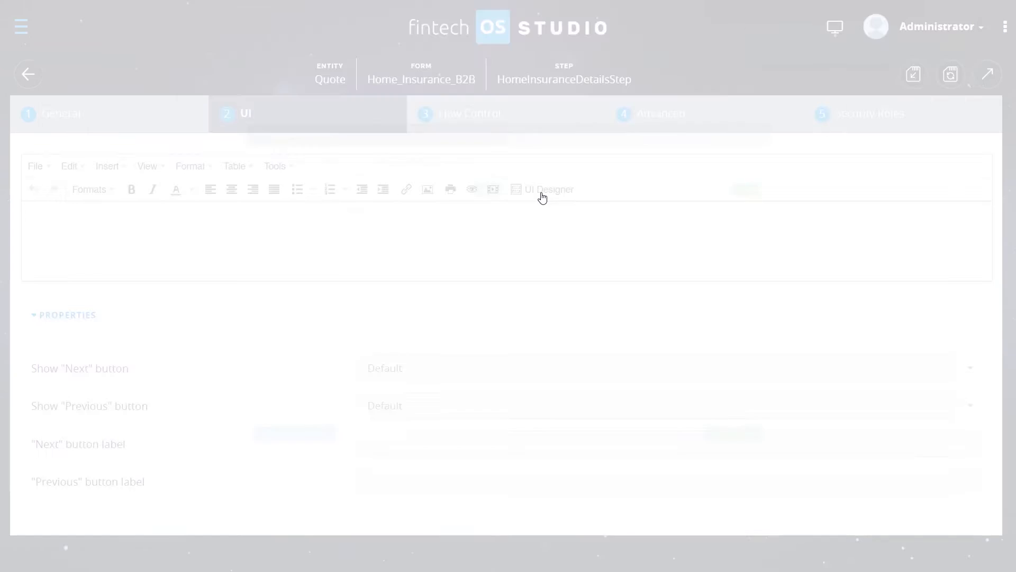
{"action": "left_click", "coordinate": [436, 116]}
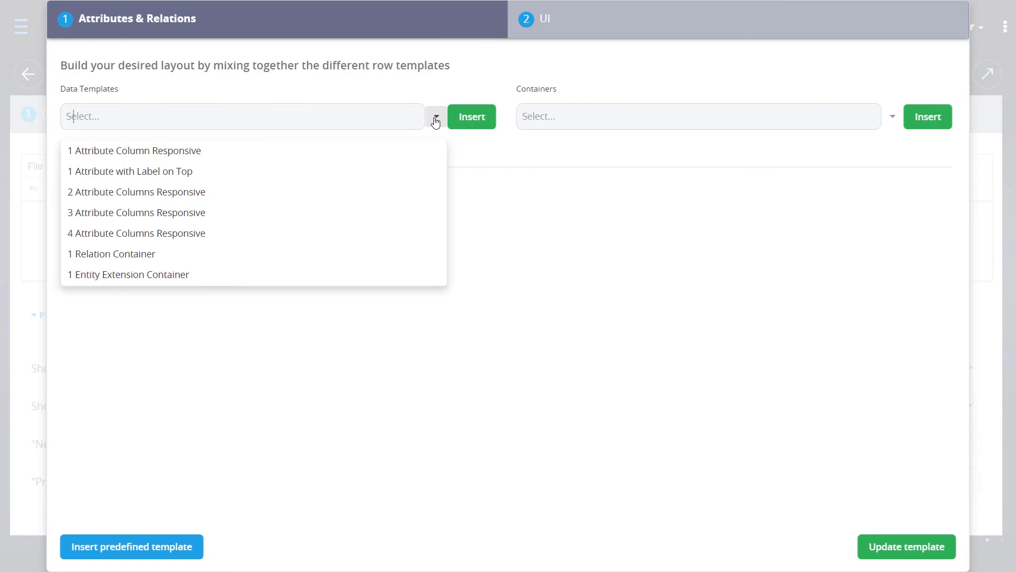
{"action": "left_click", "coordinate": [170, 150]}
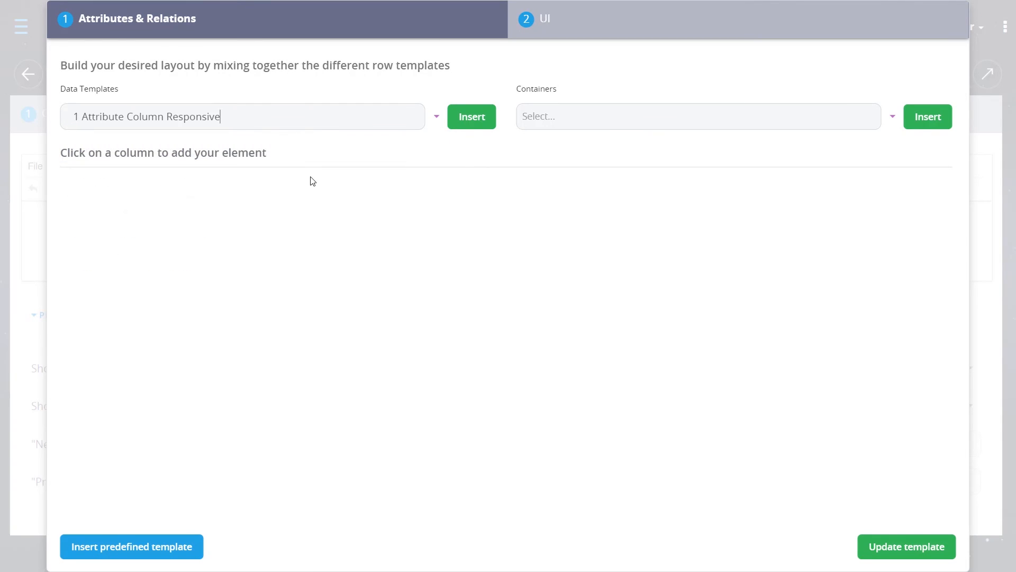
{"action": "left_click", "coordinate": [475, 121]}
- Add the Extension_Related_D Cover Time Family virtual attribute to the new row's column
{"action": "left_click", "coordinate": [397, 200]}
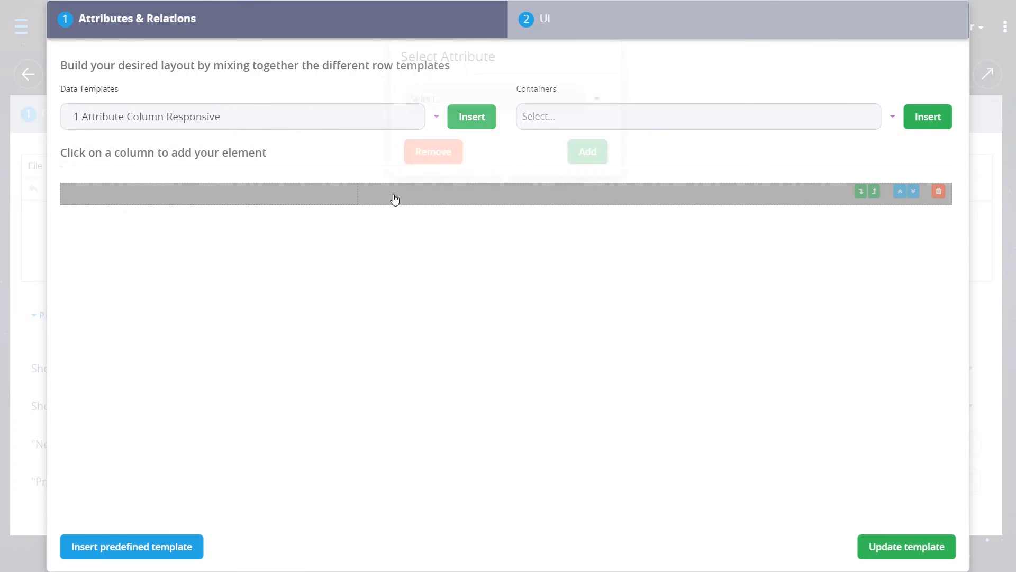
{"action": "left_click", "coordinate": [598, 102]}
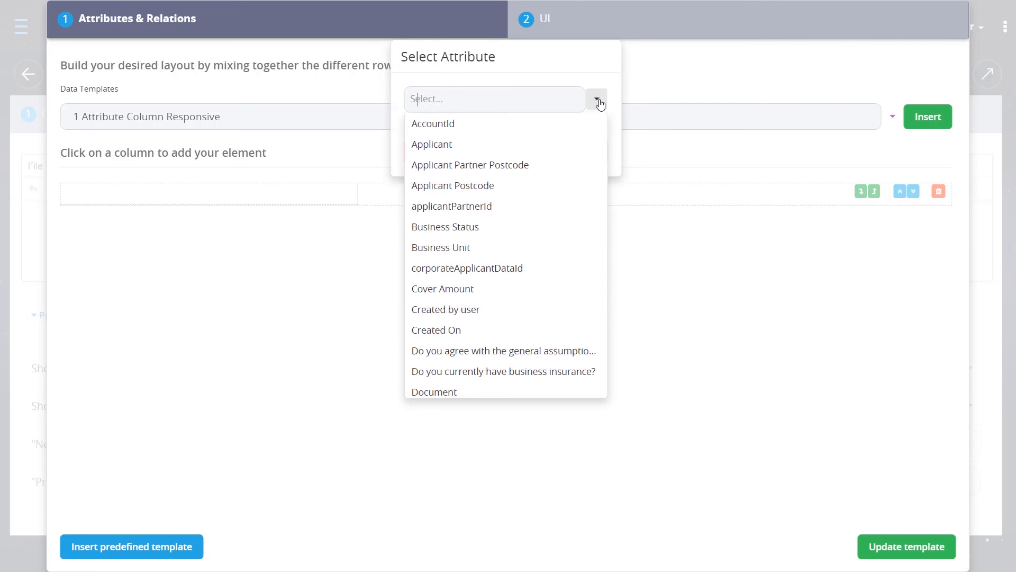
{"action": "scroll", "coordinate": [529, 146], "scroll_direction": "down", "scroll_amount": 10}
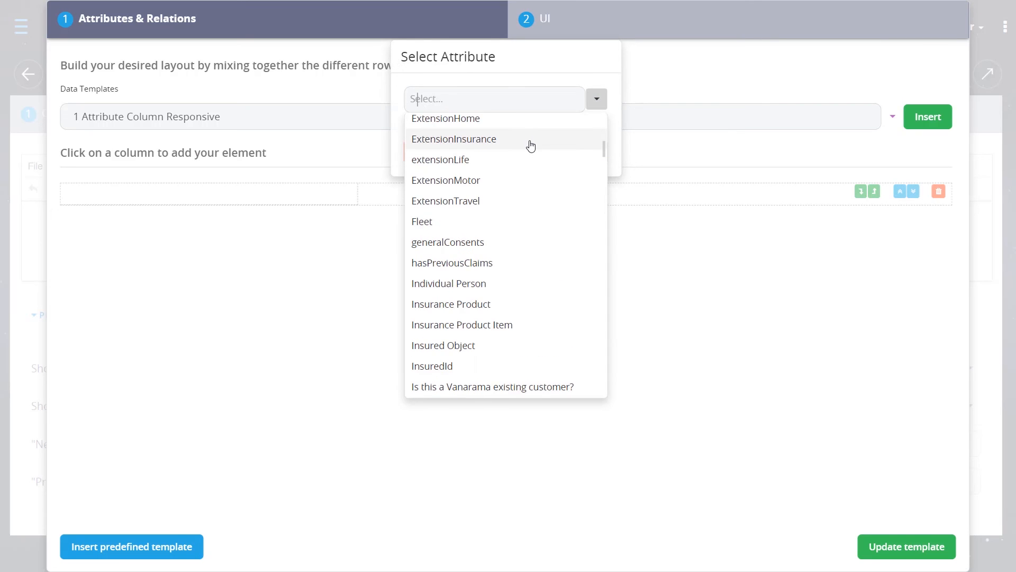
{"action": "scroll", "coordinate": [566, 170], "scroll_direction": "down", "scroll_amount": 15}
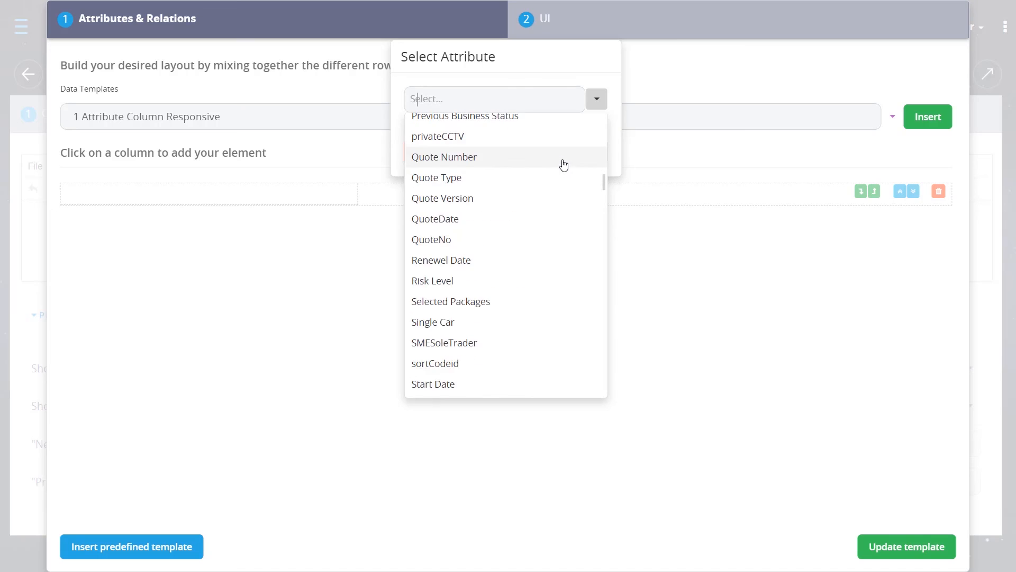
{"action": "scroll", "coordinate": [556, 169], "scroll_direction": "up", "scroll_amount": 2}
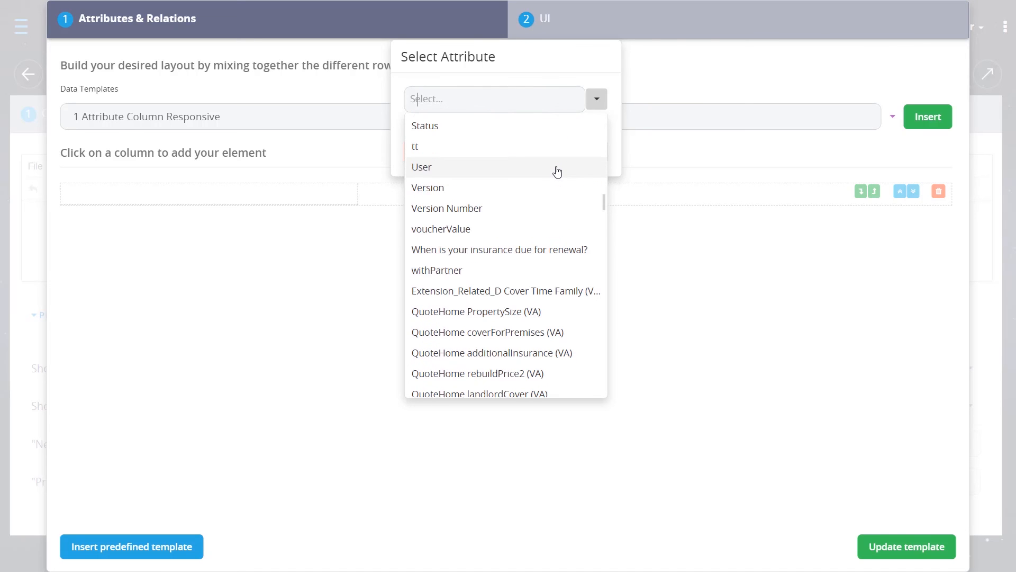
{"action": "left_click", "coordinate": [478, 296]}
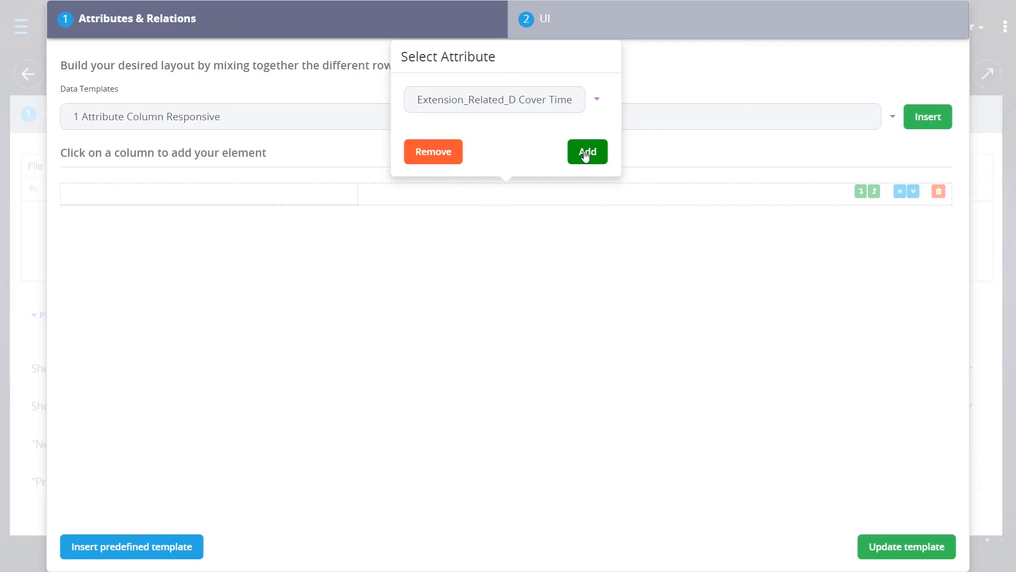
{"action": "left_click", "coordinate": [585, 153]}
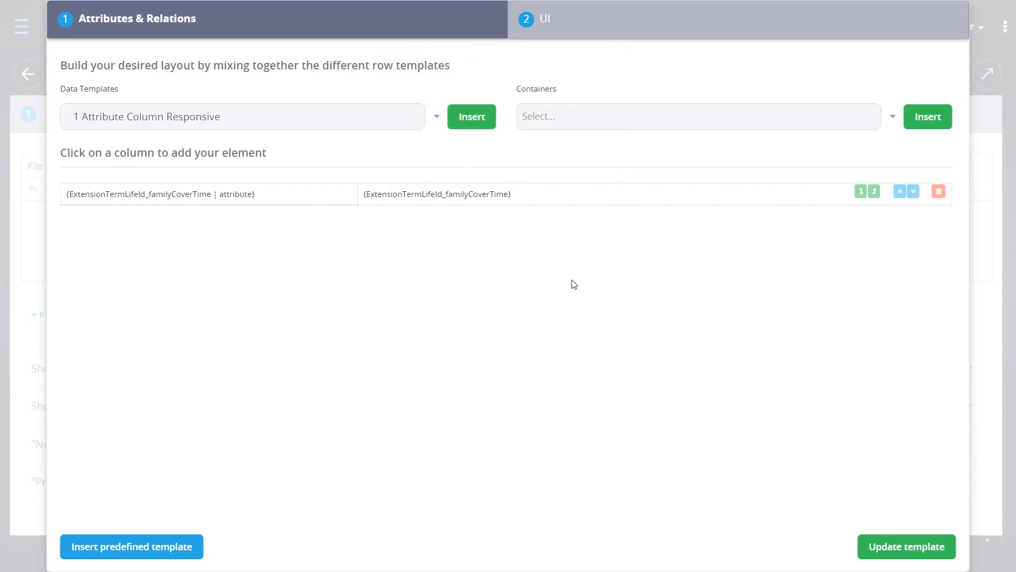